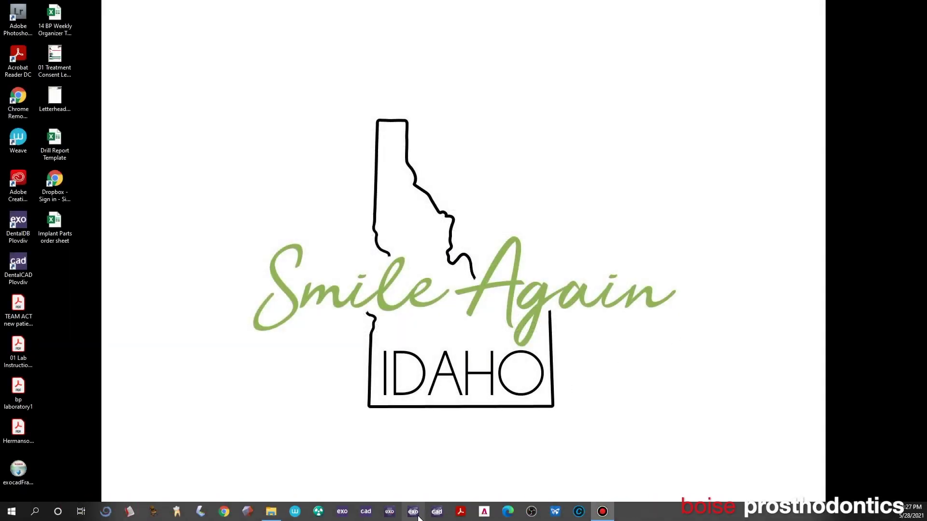
Step: Open exocad DentalDB and select Boise Prosthodontics as the client for the new project
click(416, 513)
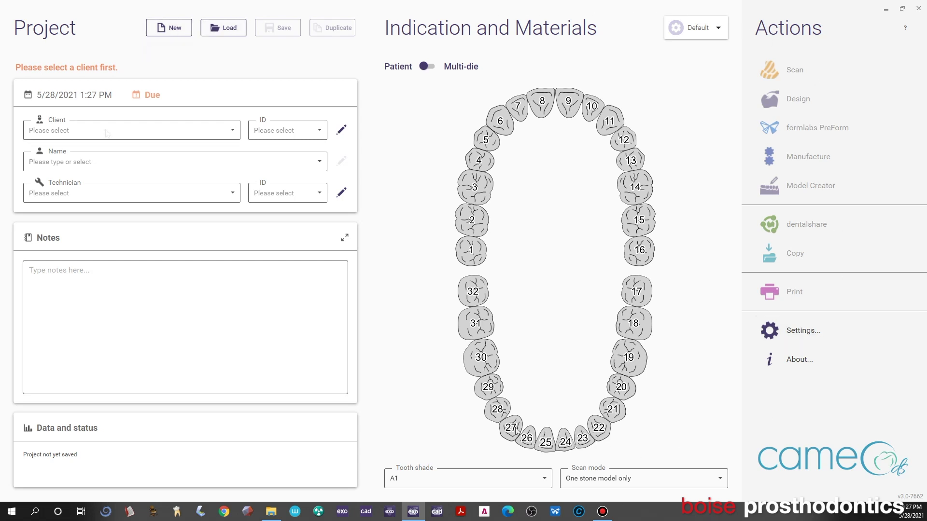
click(236, 131)
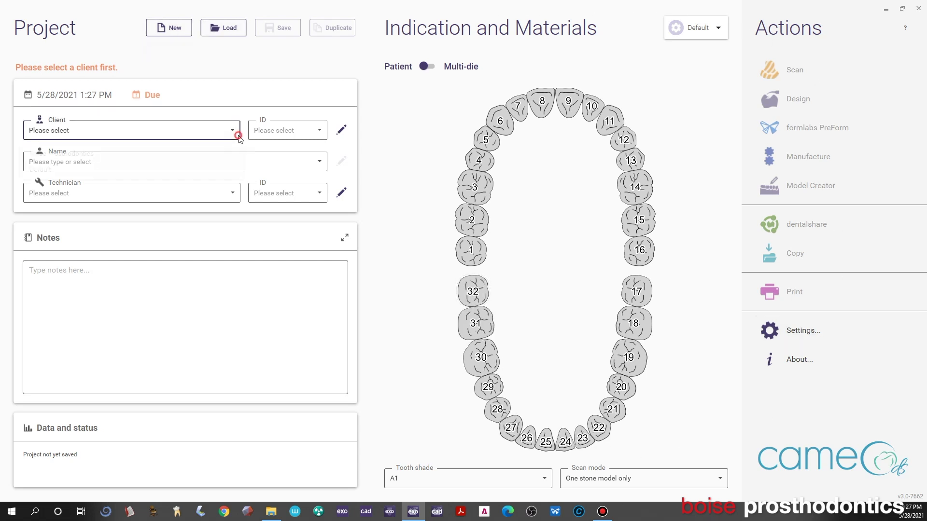
click(222, 147)
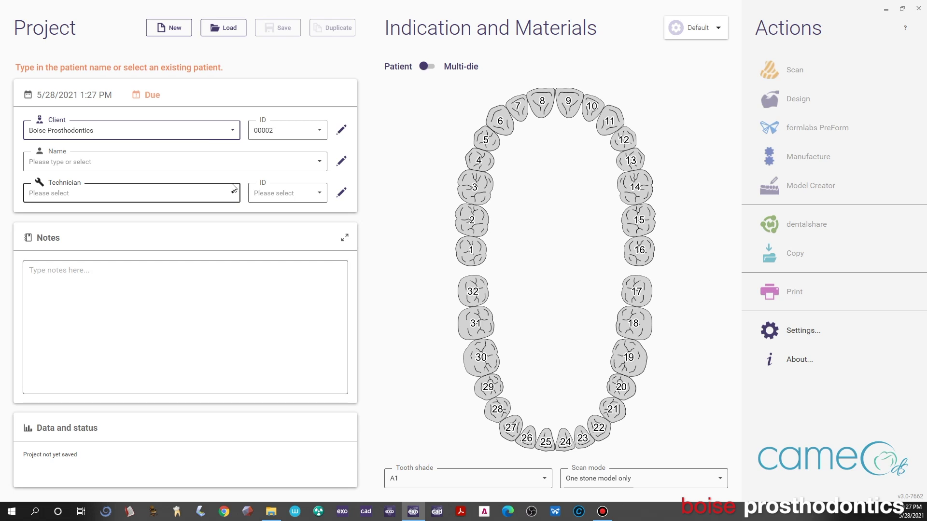
Step: Enter the patient's full name and assign the existing technician to the project
click(243, 164)
text(Doe,John)
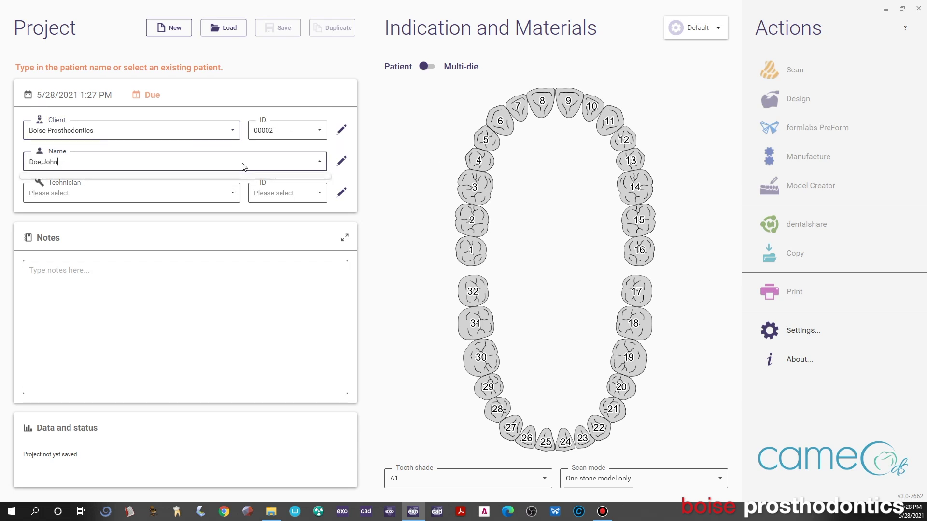
click(233, 195)
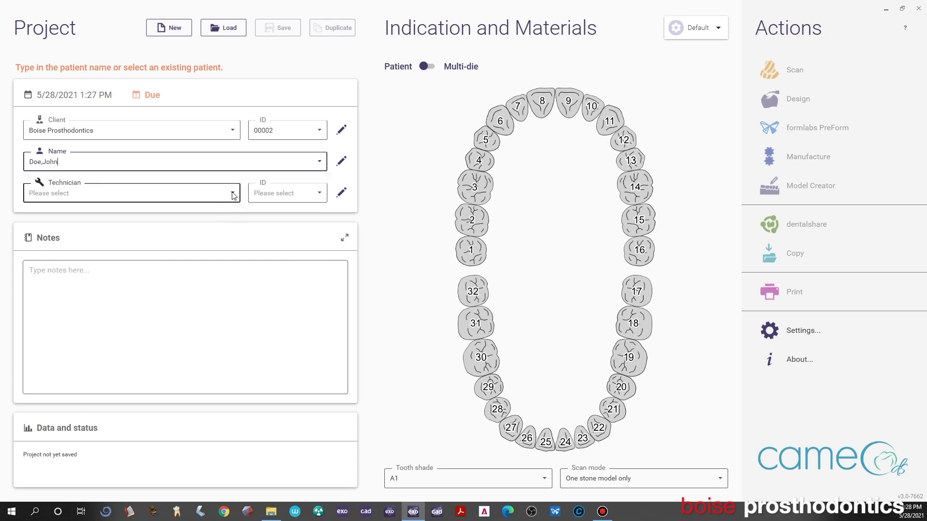
click(216, 211)
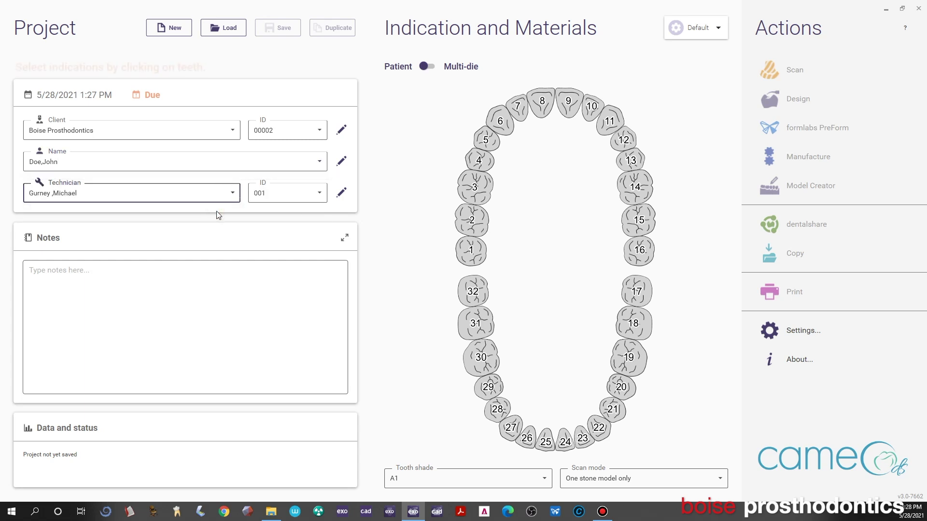
Step: Add a second technician by duplicating the existing record and updating the copy with a different first name
click(341, 192)
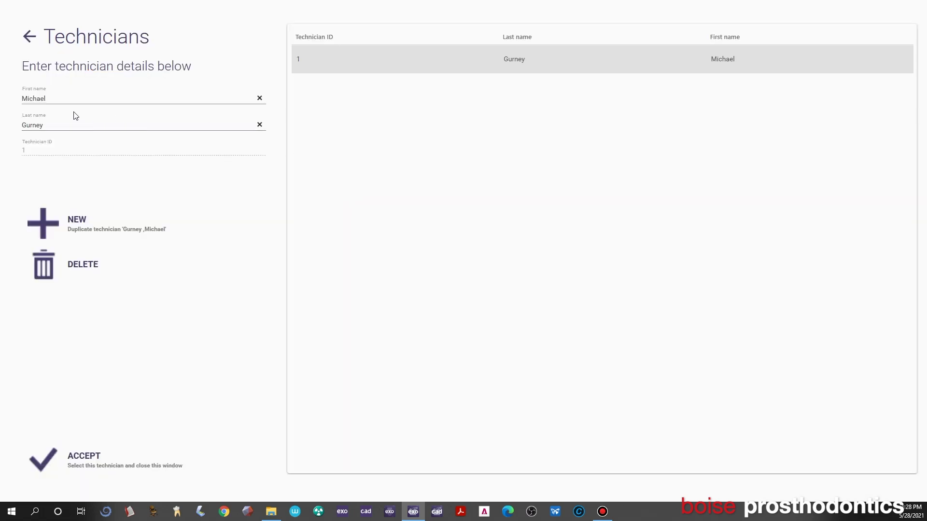
click(74, 221)
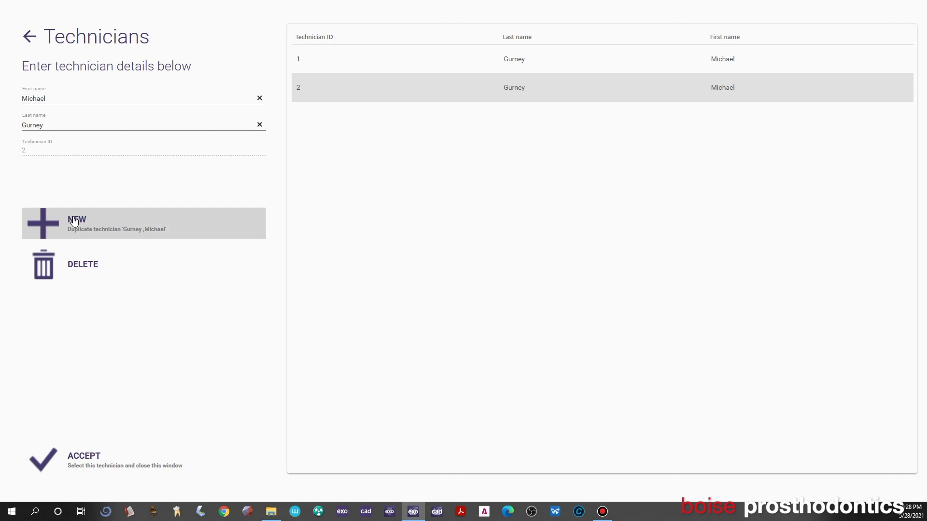
click(45, 97)
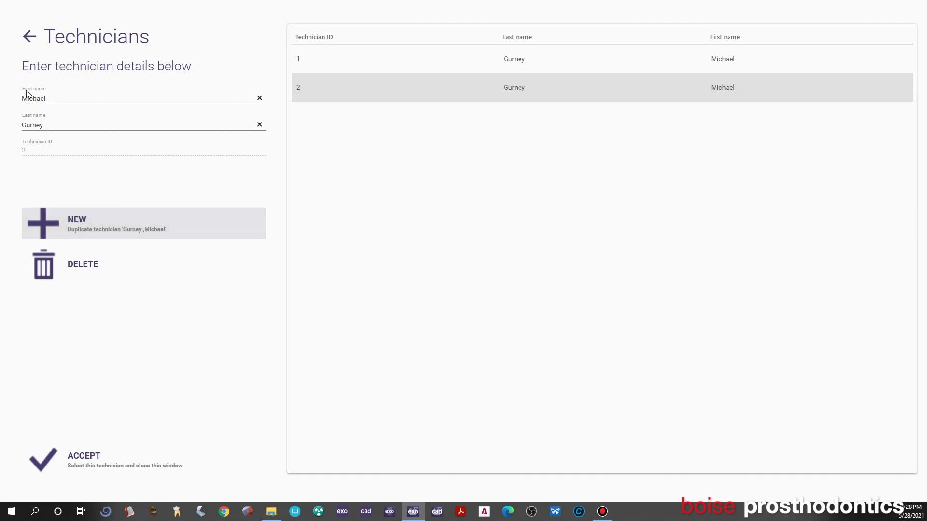
double_click(31, 99)
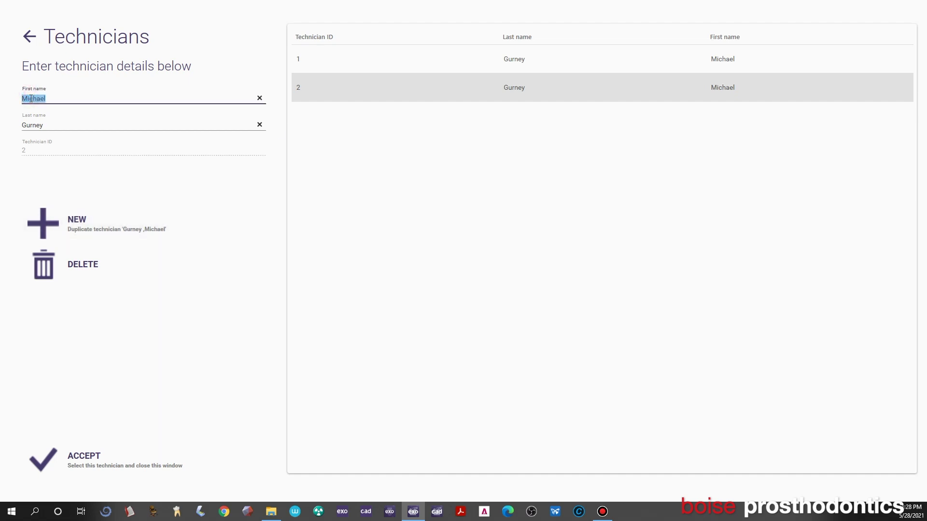
text(Porter)
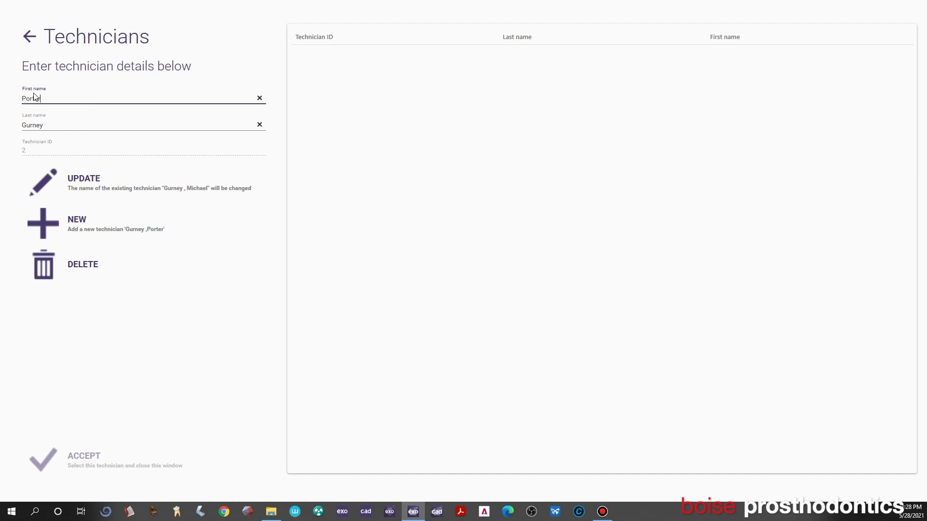
click(67, 181)
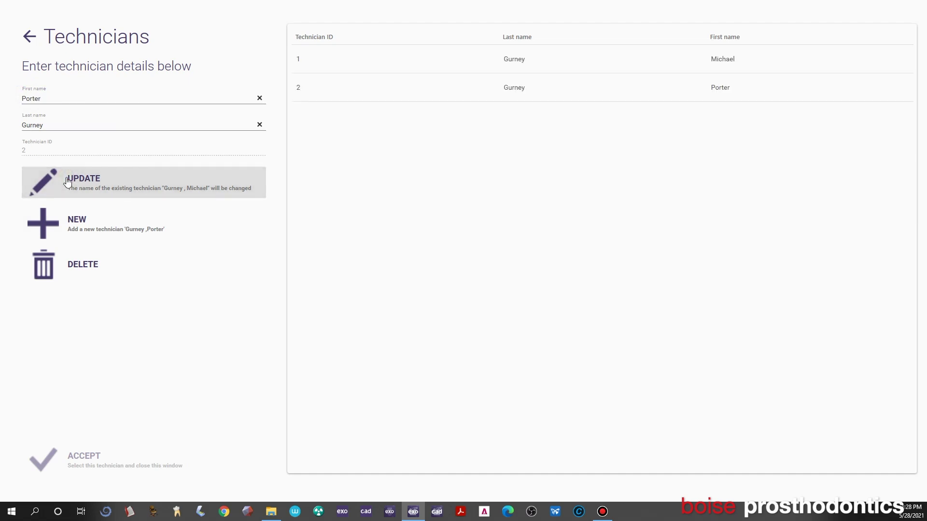
click(434, 159)
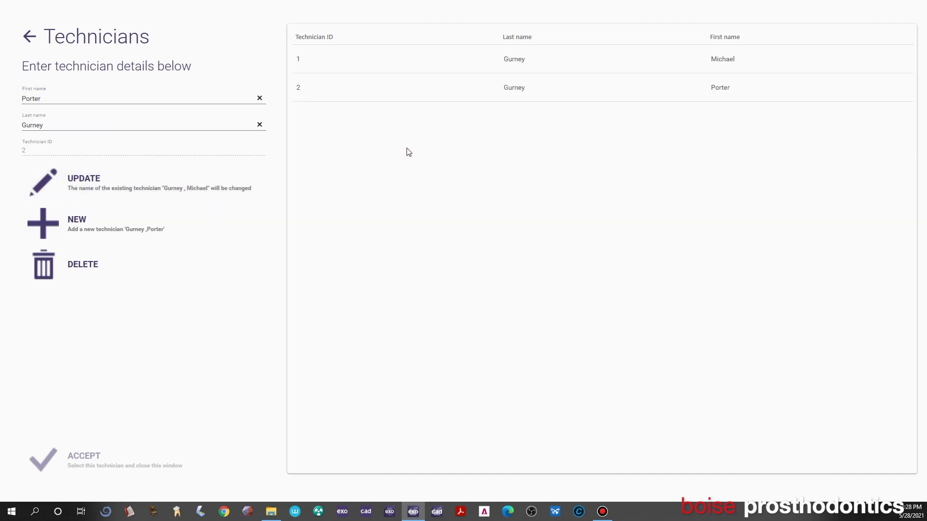
Step: Return to the project and check the available technicians, keeping the original technician assigned
click(28, 39)
click(232, 195)
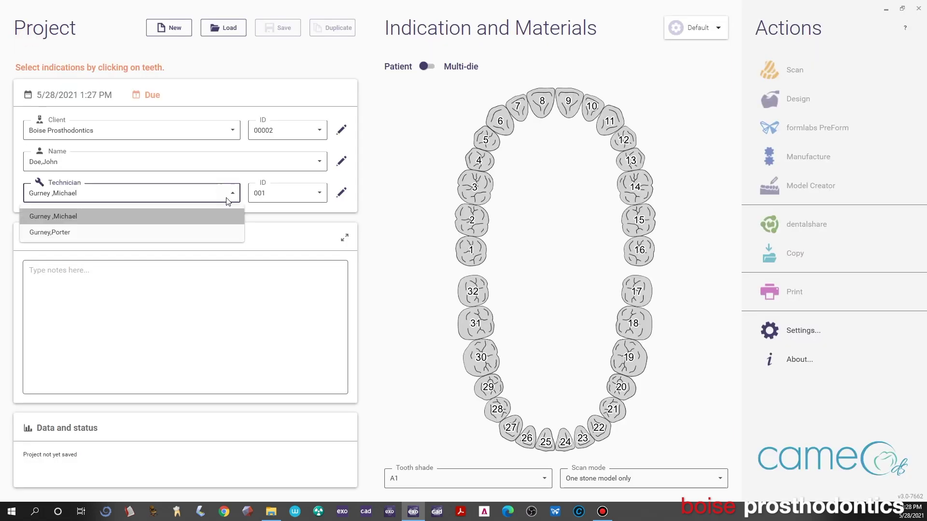
click(220, 199)
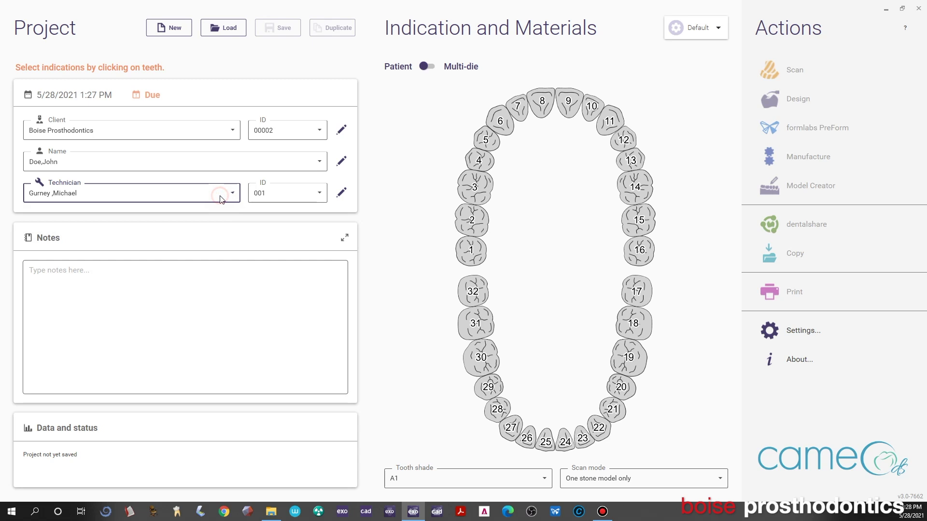
Step: Enter the project note "Dx Models Maxilla and Mandible"
click(169, 281)
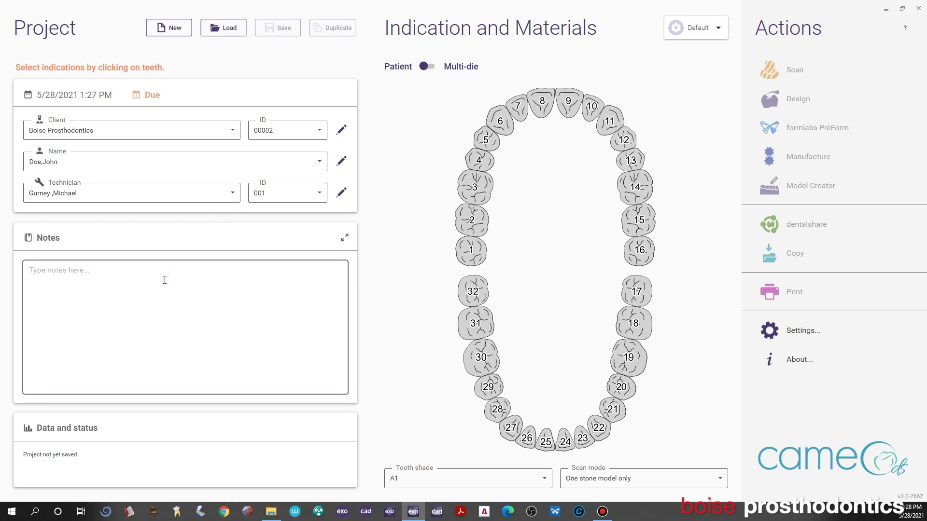
text(M)
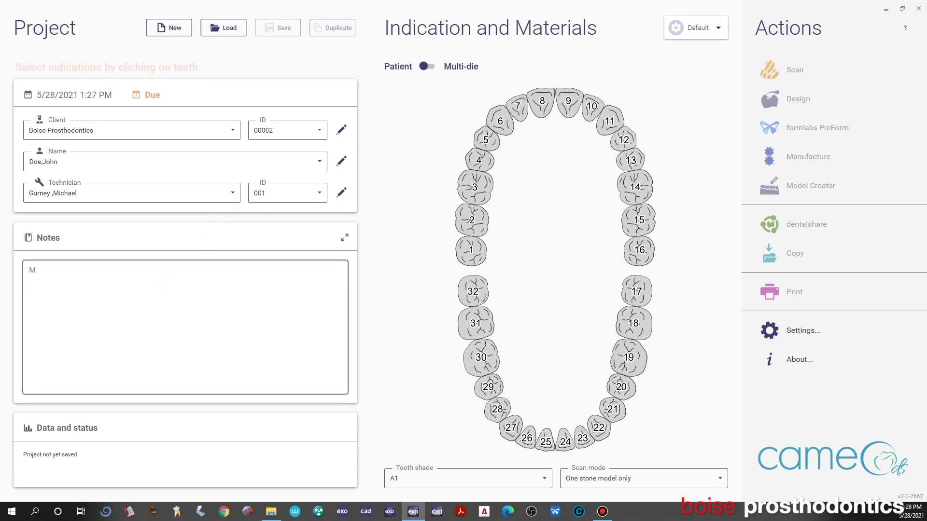
key(BackSpace)
text(Dx )
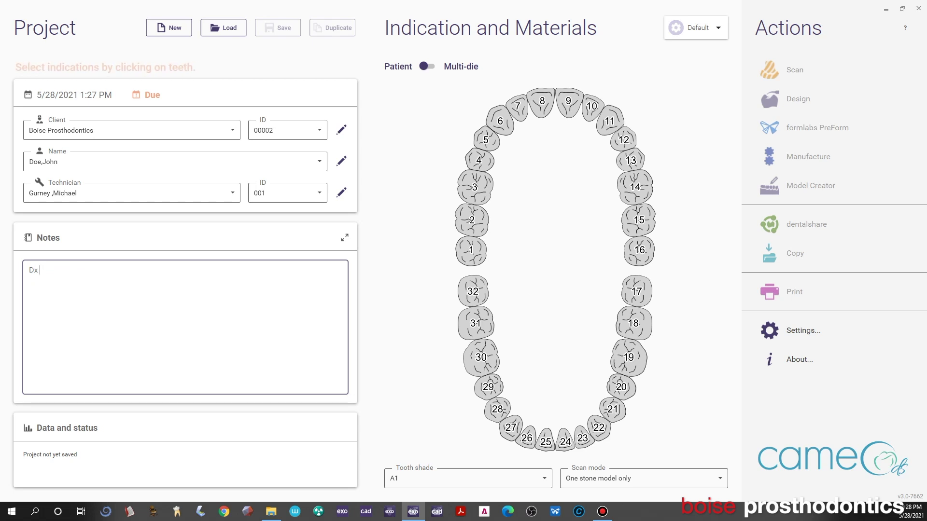
text(Models )
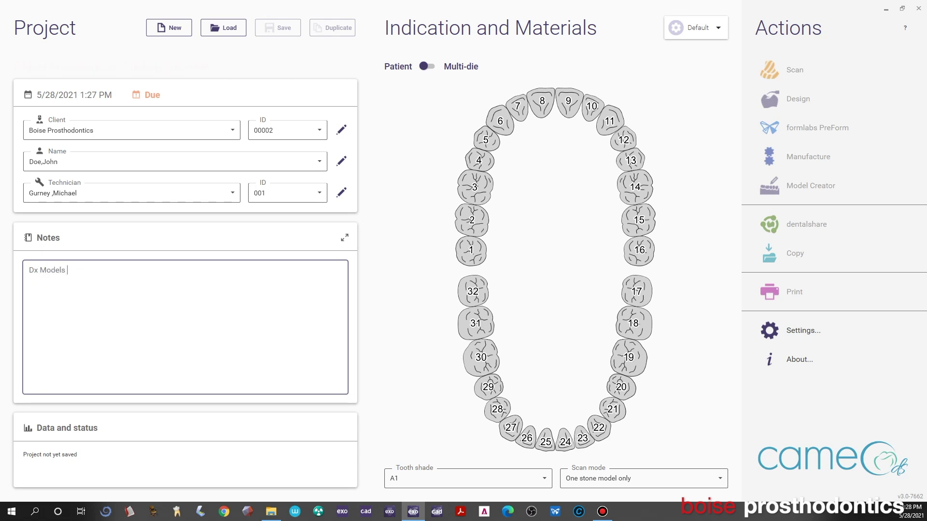
text(Maxilla and Mandible)
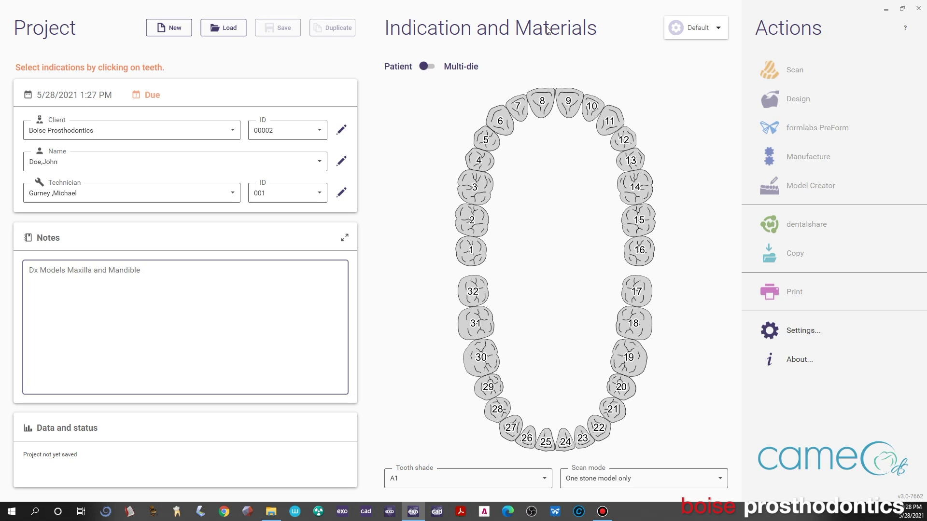
Step: Define tooth 8 as an adjacent tooth with the Healthy material
click(551, 106)
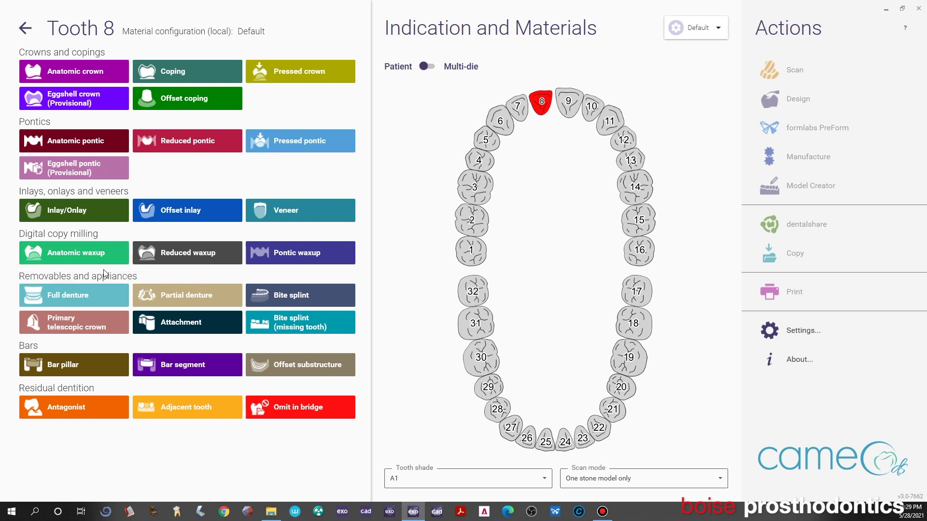
click(178, 408)
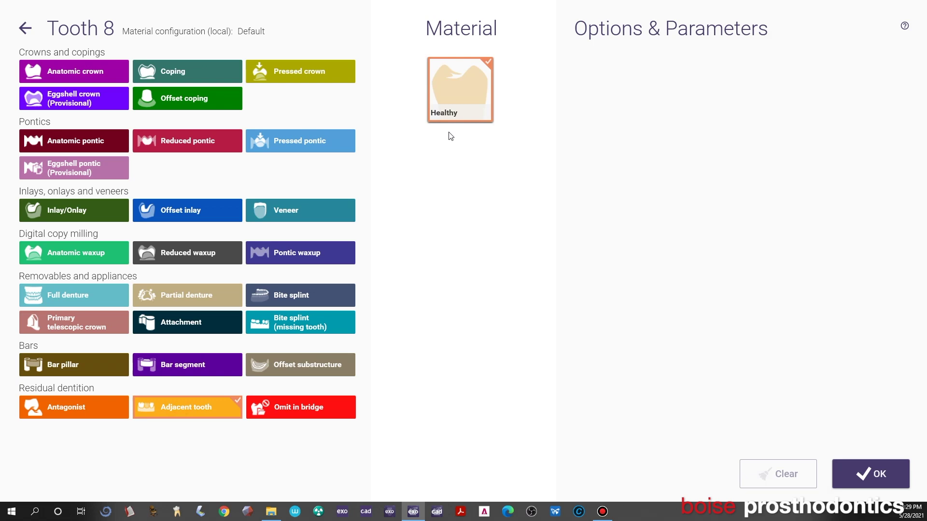
click(864, 474)
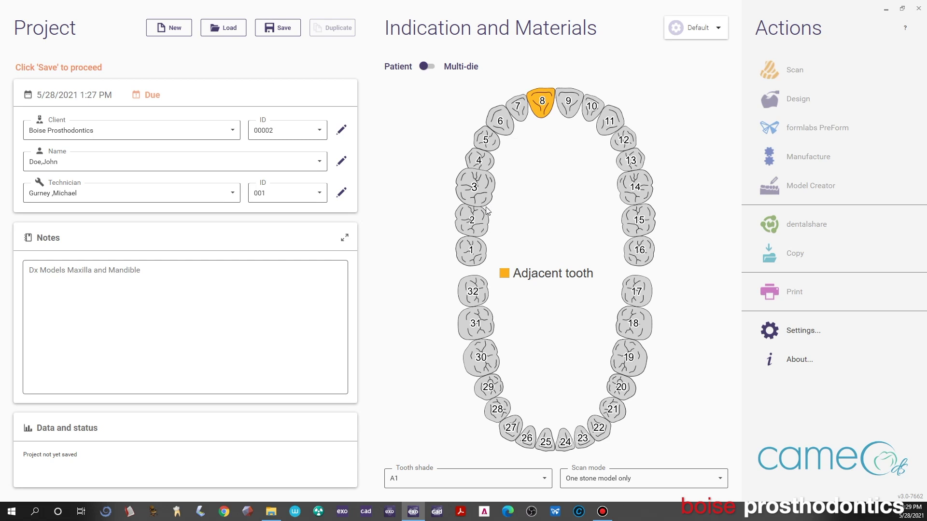
Step: Define tooth 26 as an antagonist with the Healthy material
click(530, 440)
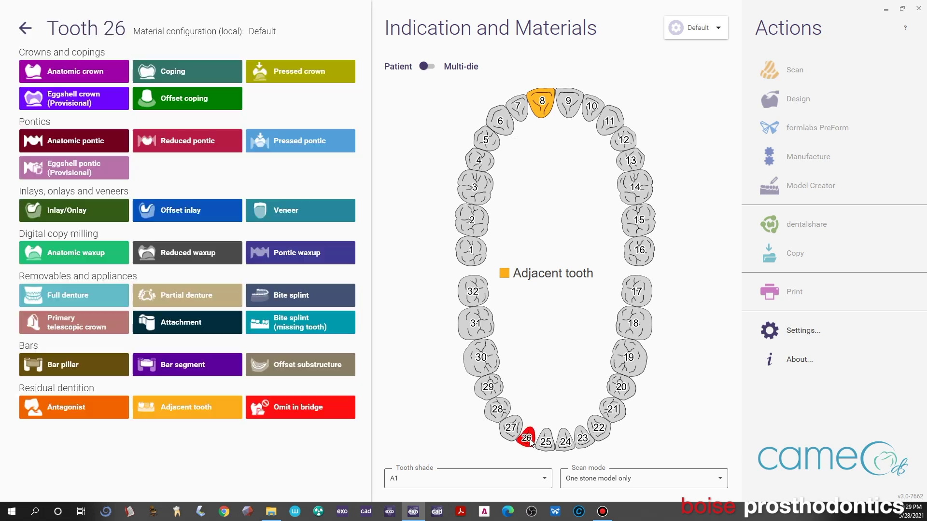
click(76, 413)
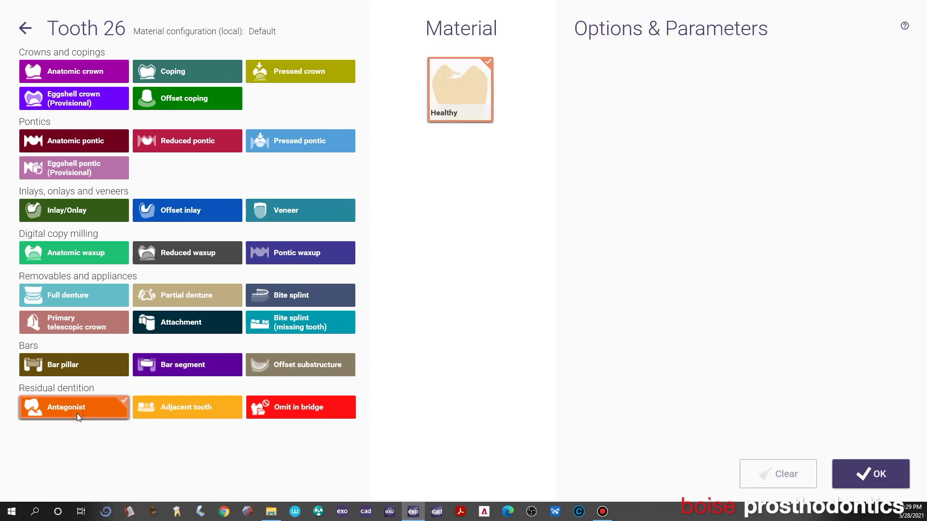
click(876, 475)
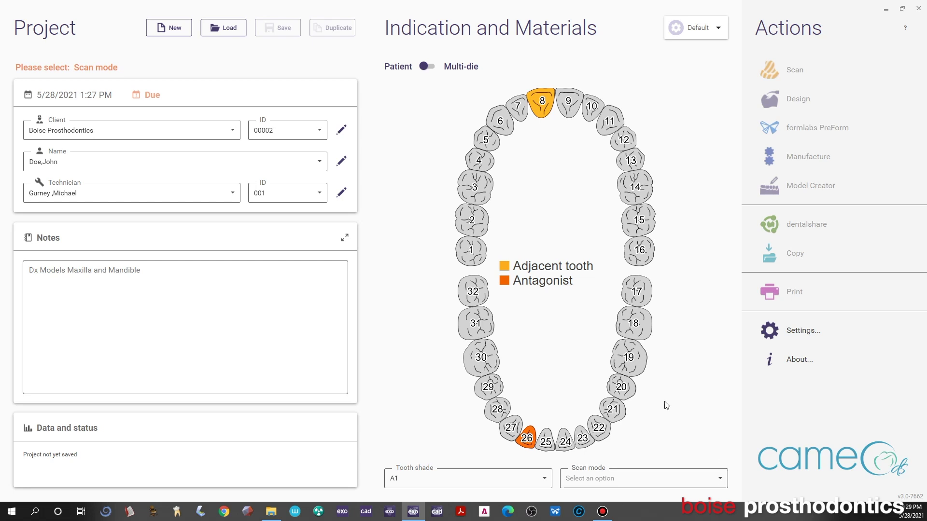
Step: Set the scan mode to Digital impression scan and save the project
click(725, 483)
scroll(658, 435, down, 3)
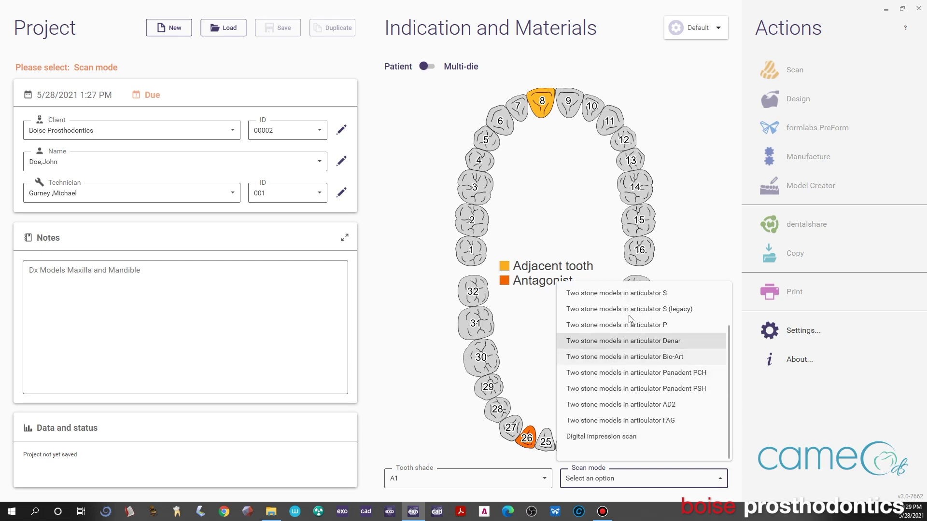
click(613, 438)
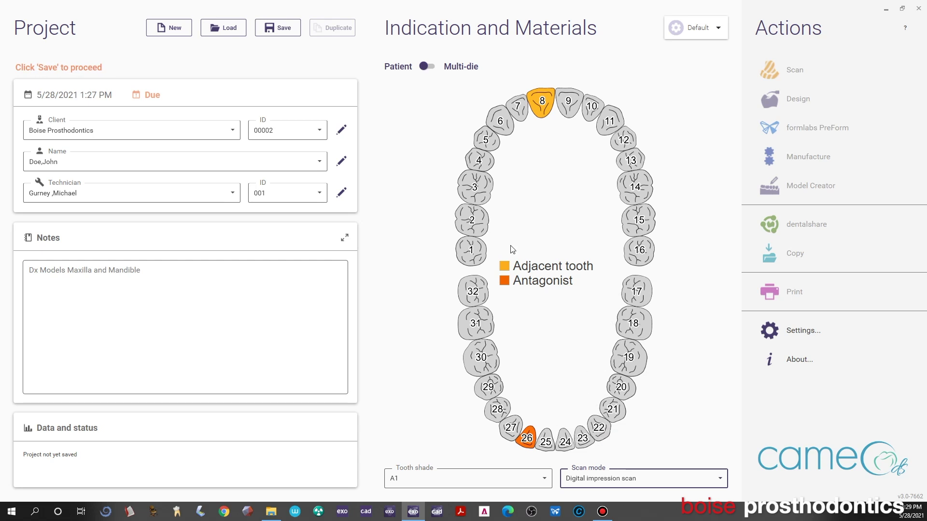
click(282, 33)
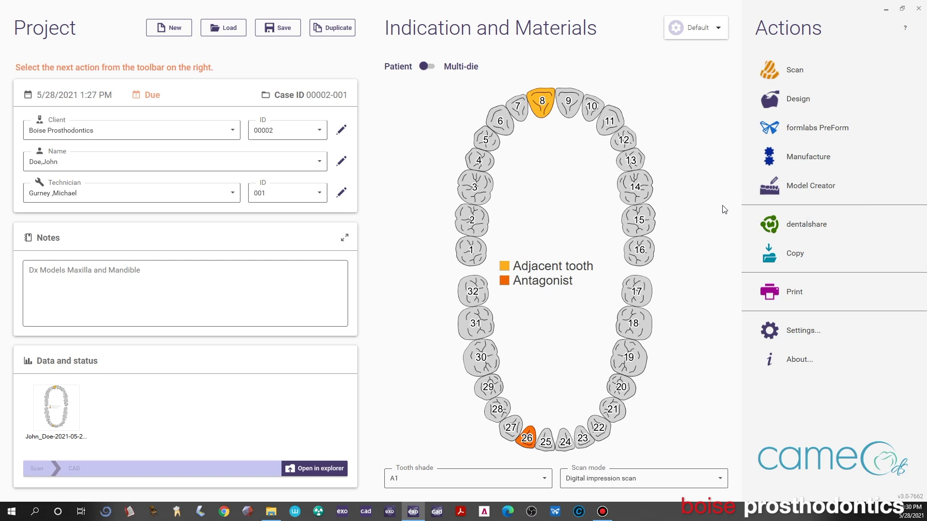
Step: Start Model Creator for the saved case and move the upper jaw scan loading dialog out of the way
click(813, 188)
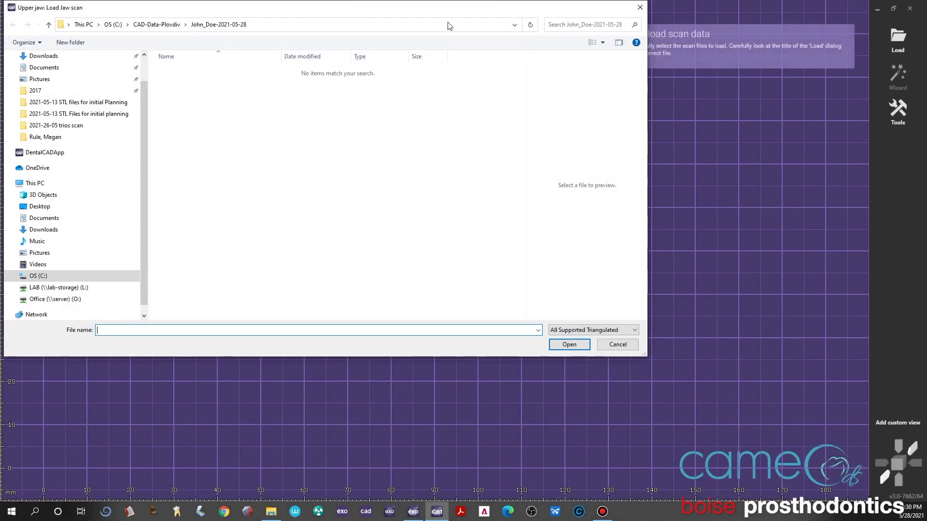
drag(450, 9, 531, 86)
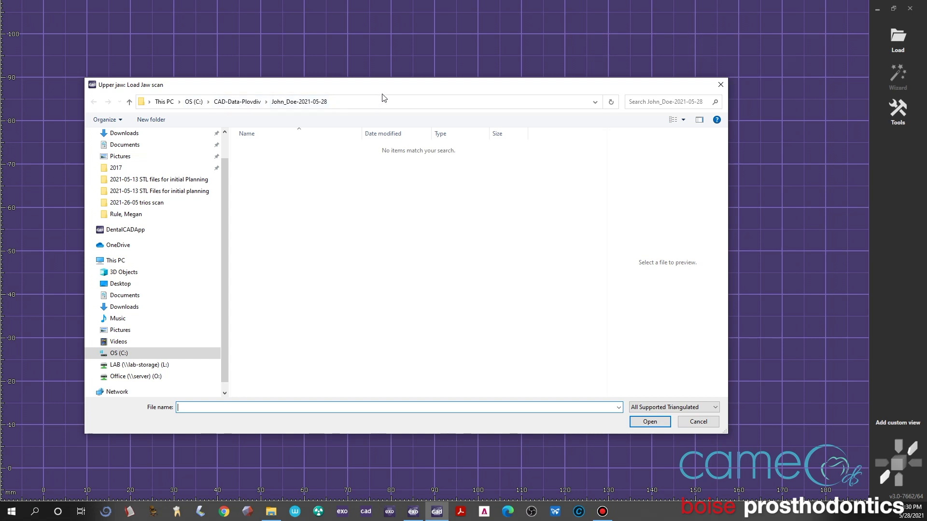
drag(405, 89, 0, 92)
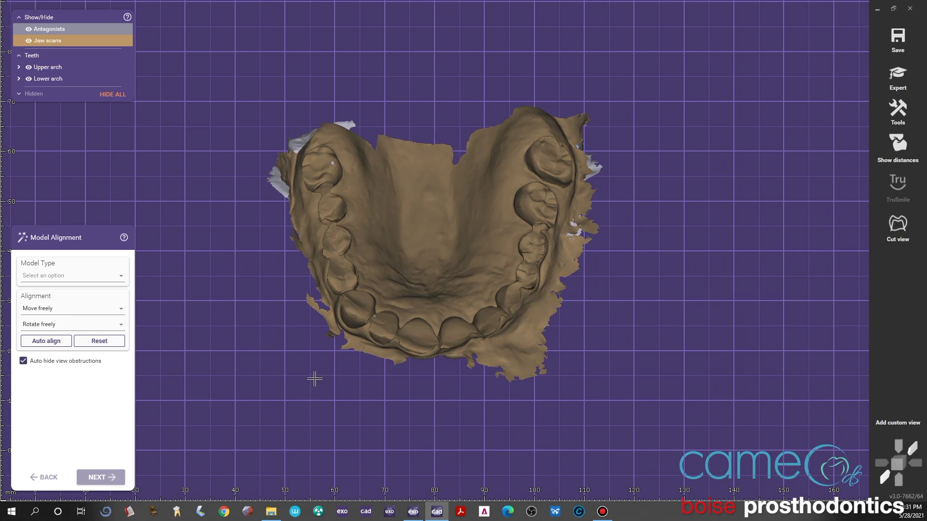
Step: Set the model type to Plateless model (occlusal plane) and inspect the aligned jaws from the front
click(120, 276)
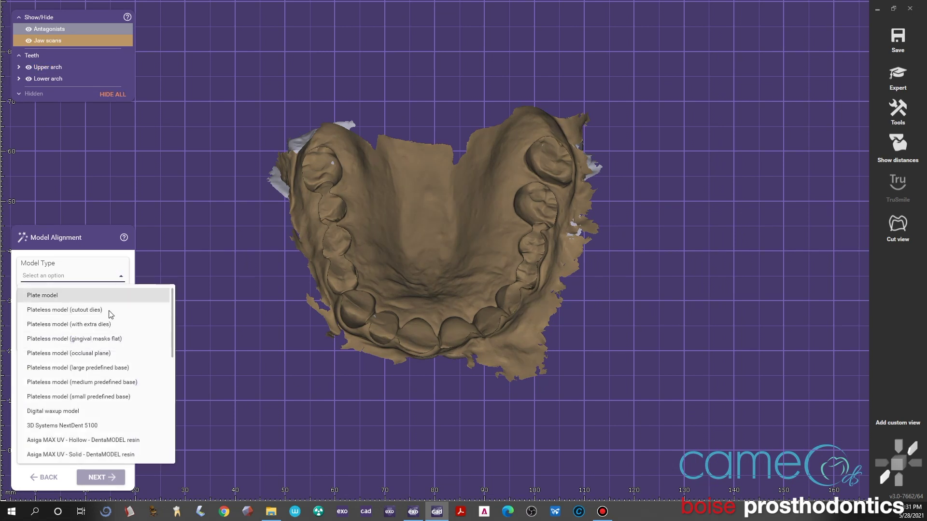
click(81, 354)
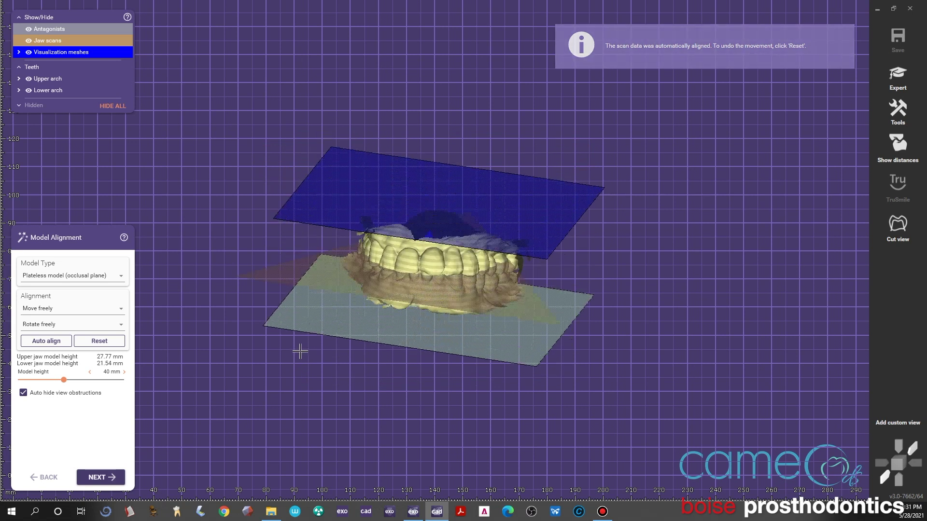
click(282, 350)
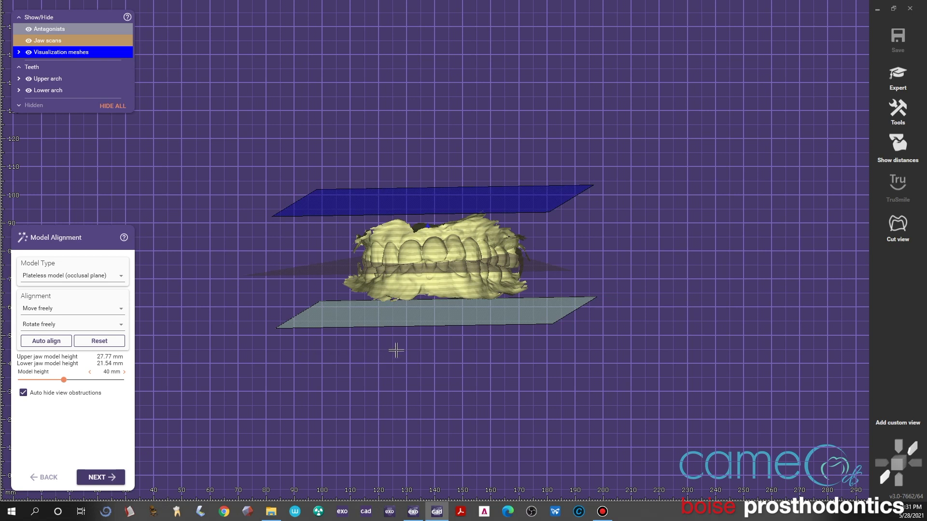
Step: Rotate the aligned jaws freely until the occlusal plane sits level between the upper and lower model planes
middle_drag(386, 360, 454, 320)
right_drag(454, 320, 442, 299)
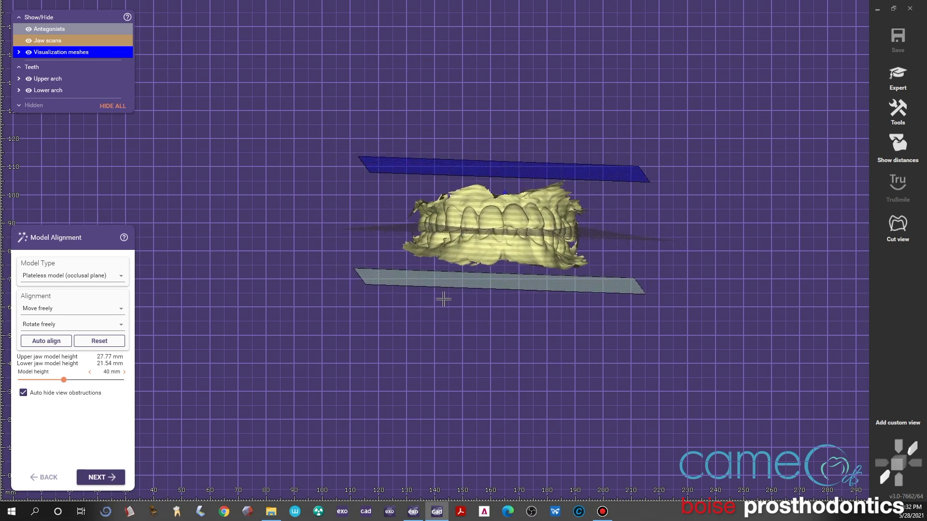
right_drag(501, 293, 531, 220)
right_drag(414, 220, 525, 285)
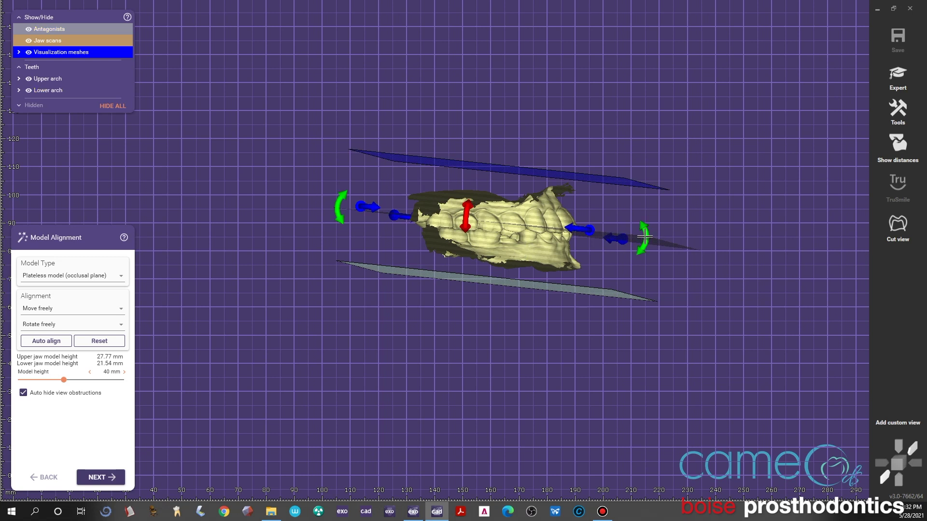
drag(645, 234, 639, 260)
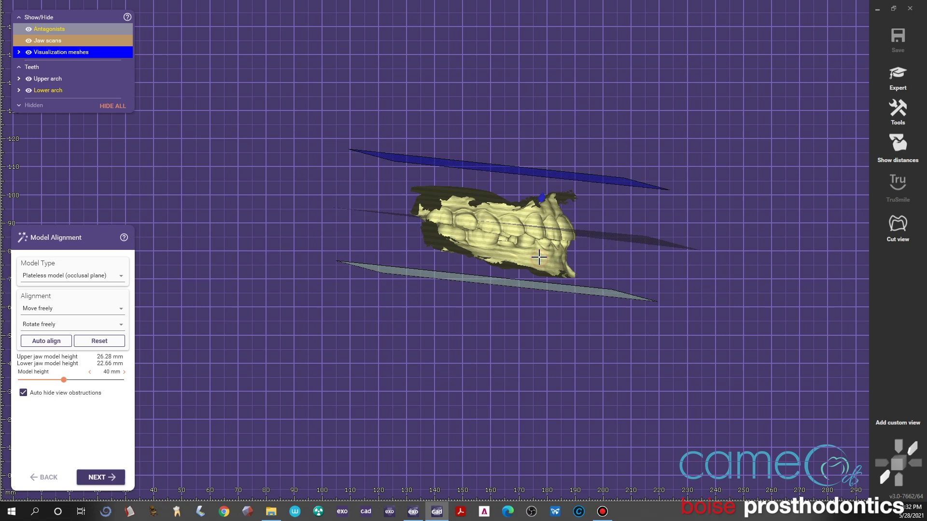
right_drag(539, 252, 584, 282)
drag(664, 214, 665, 219)
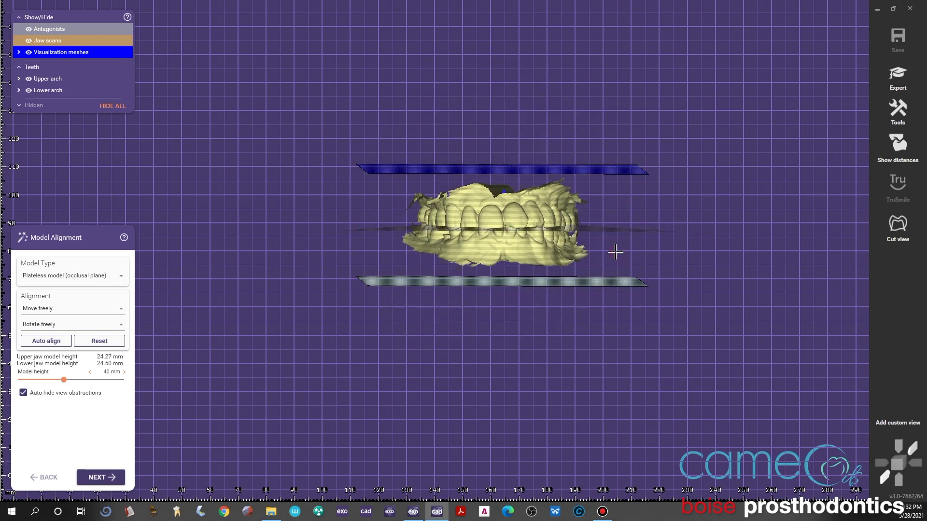
right_drag(572, 295, 538, 297)
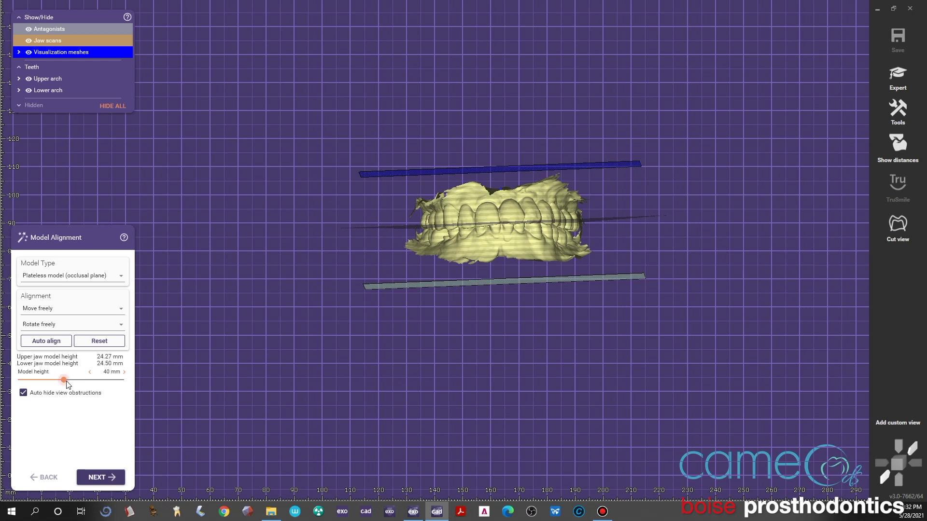
Step: Reduce the model height to 32.6 mm and check how closely the planes enclose both jaws
drag(65, 384, 53, 382)
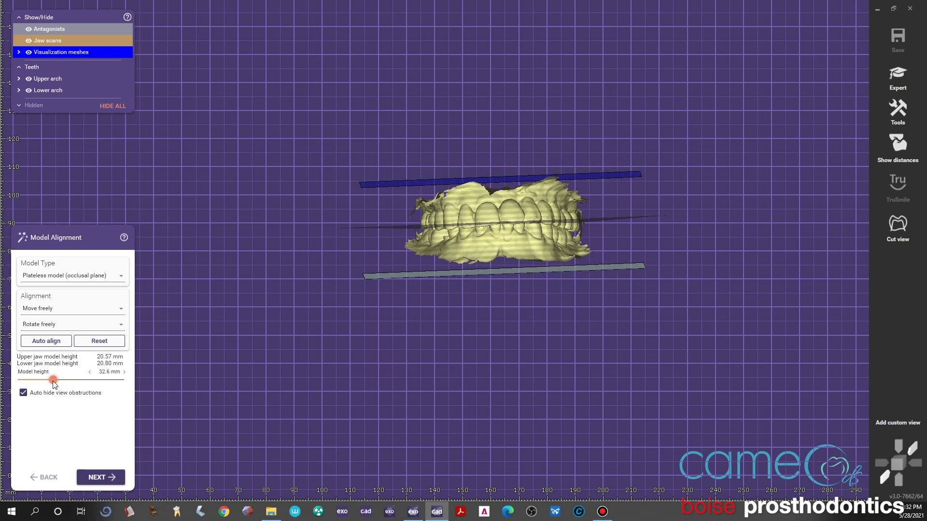
right_drag(322, 376, 328, 372)
right_drag(450, 368, 484, 375)
Step: Shift the jaws slightly toward the lower model plane in a side view, checking their position from behind and in front
click(884, 478)
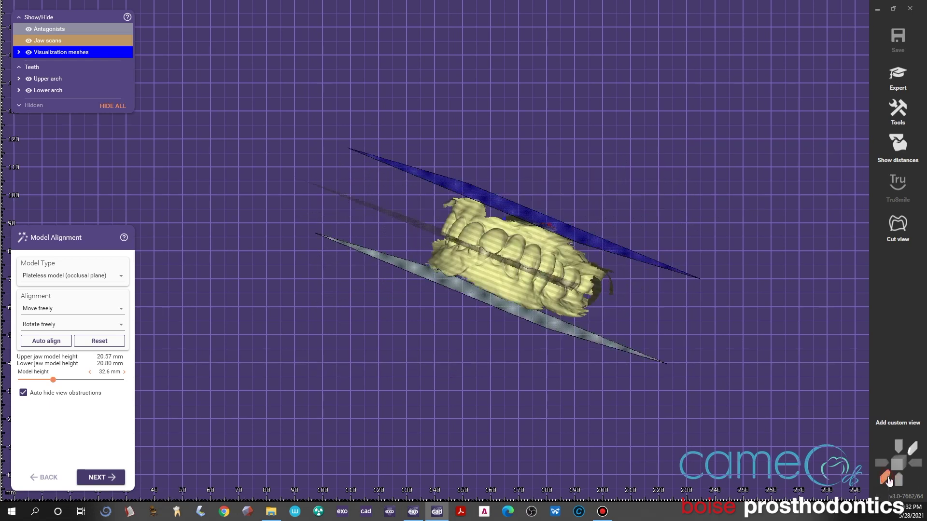
click(913, 464)
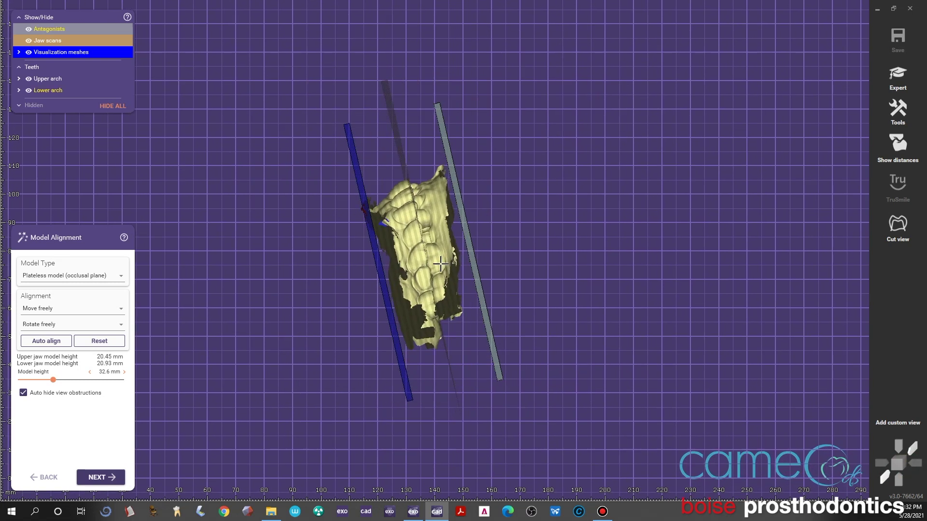
drag(441, 263, 444, 263)
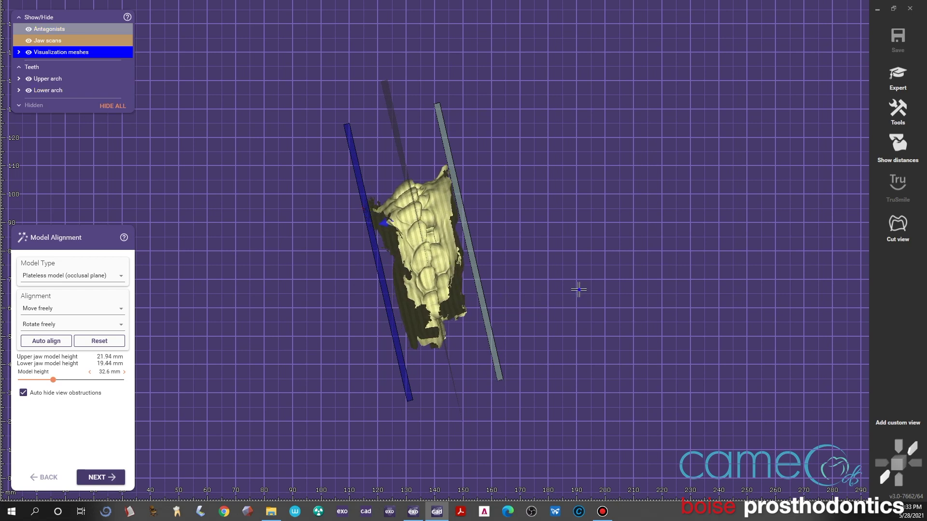
right_drag(579, 290, 576, 288)
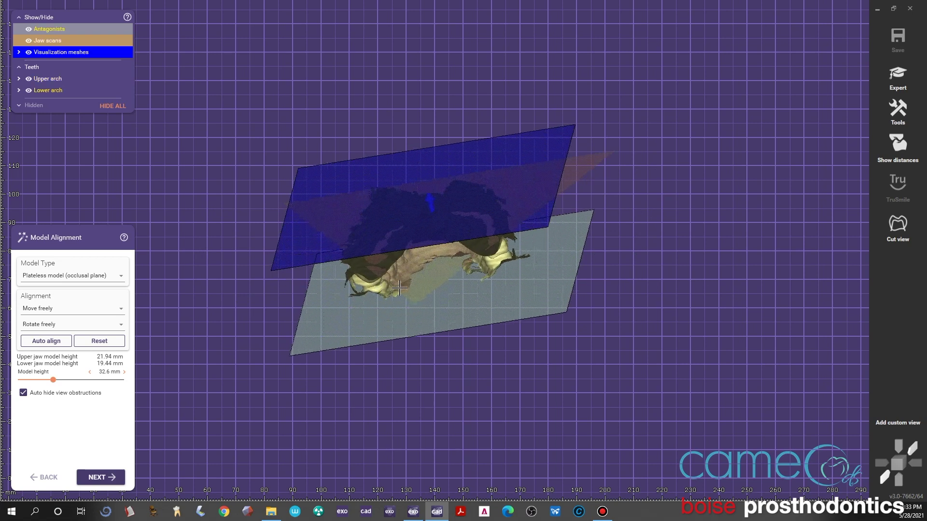
right_drag(421, 269, 500, 265)
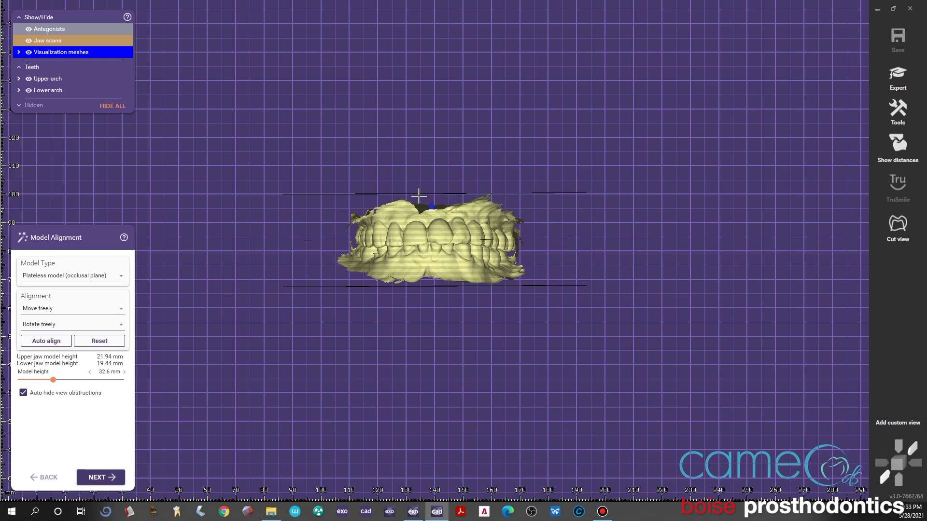
right_drag(457, 236, 456, 240)
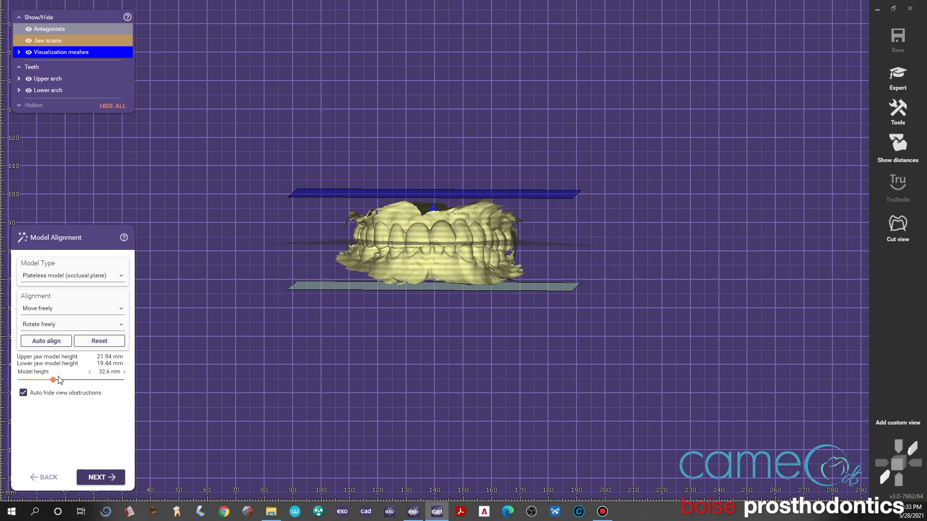
Step: Try model heights of 22.5 mm and 20.48 mm, tilting the jaws slightly between the planes
drag(53, 380, 38, 380)
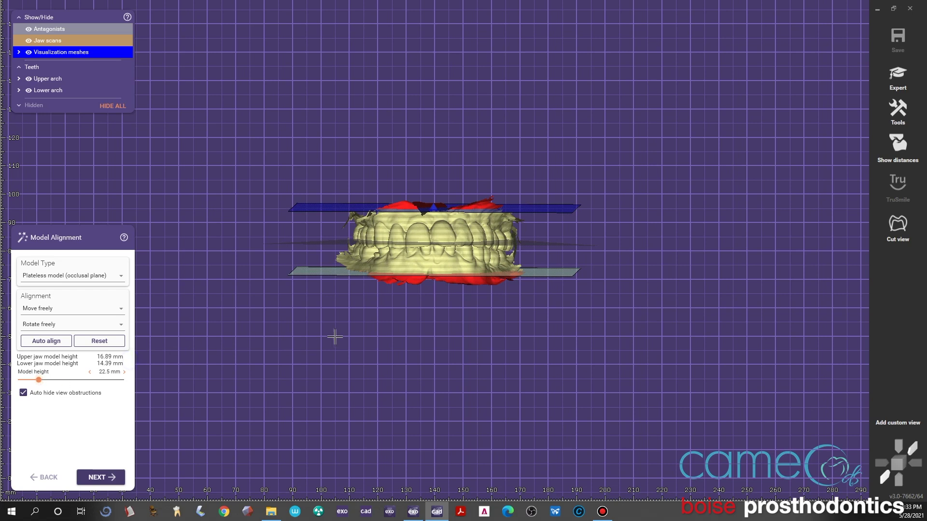
right_drag(384, 326, 383, 322)
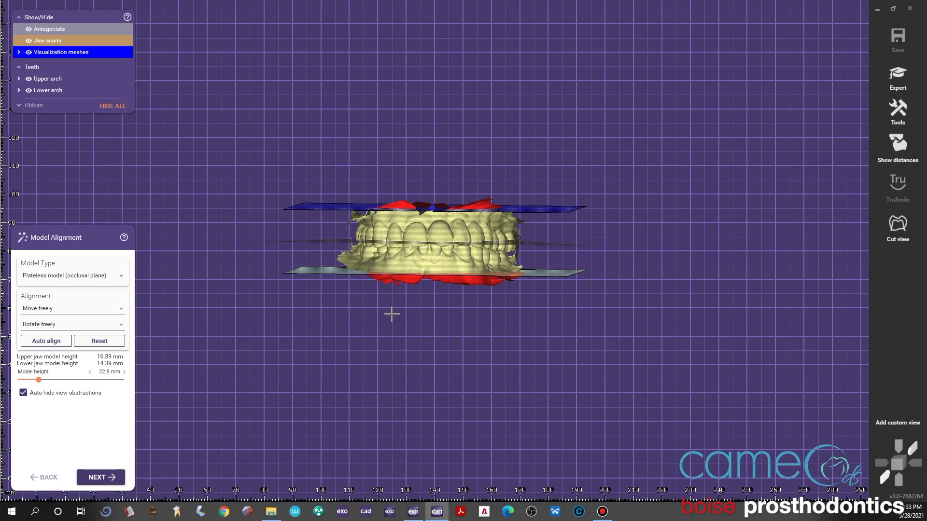
mouse_move(539, 267)
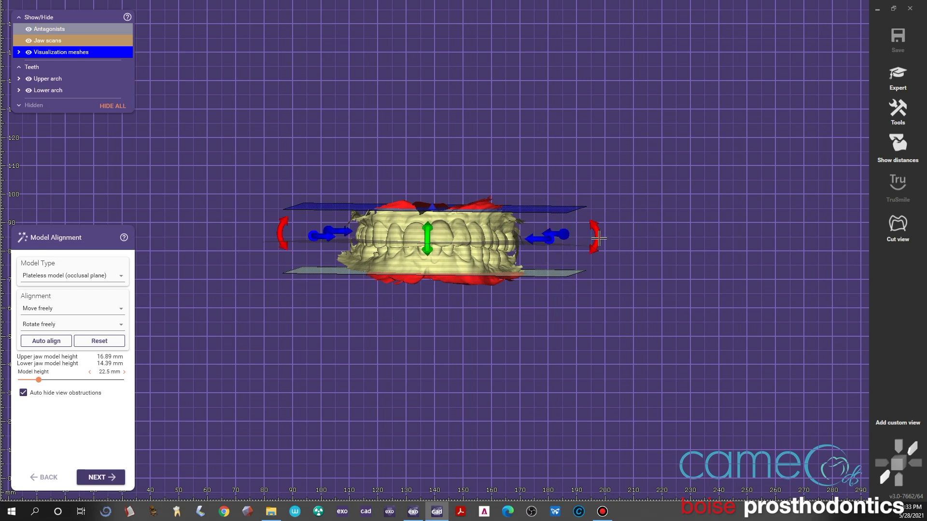
drag(599, 239, 599, 239)
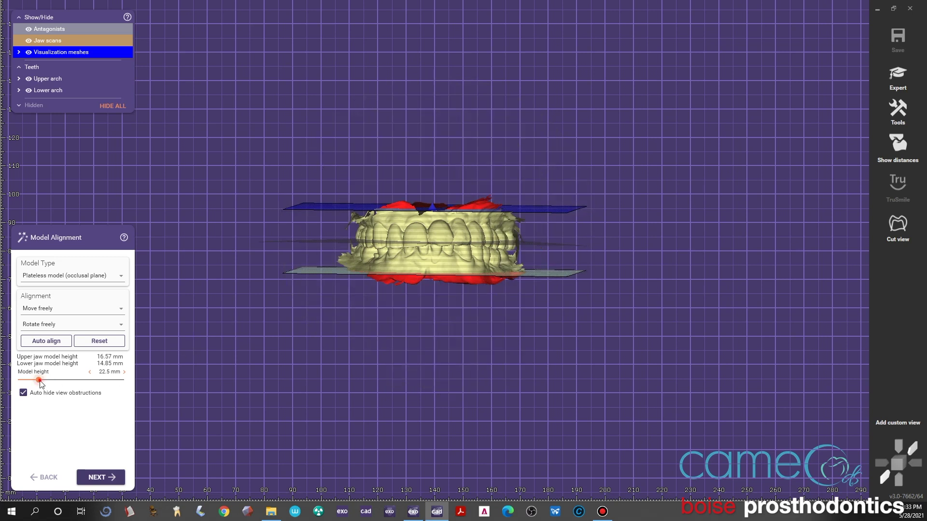
drag(40, 381, 37, 379)
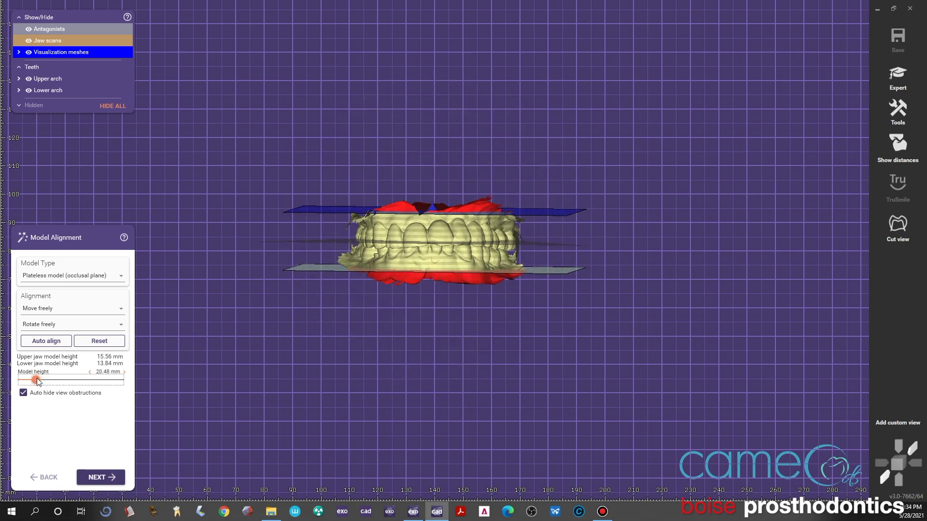
right_drag(264, 397, 265, 396)
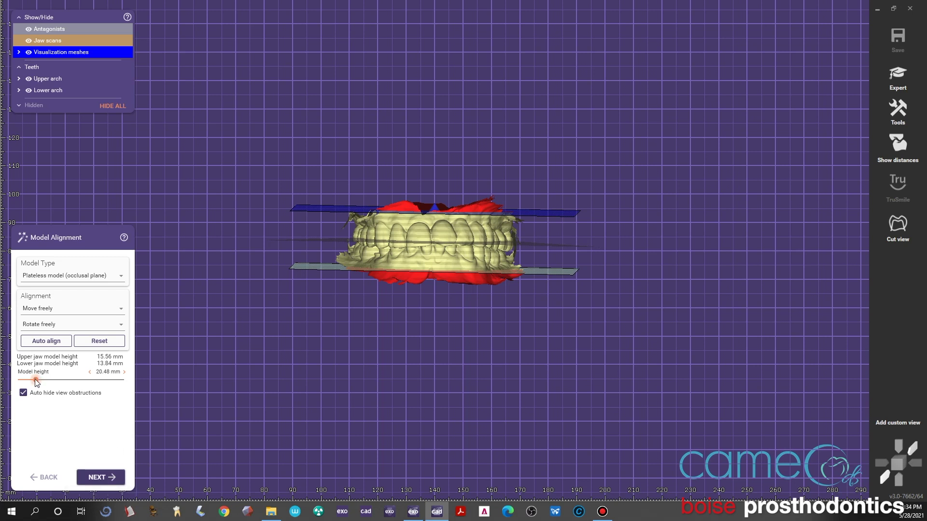
Step: Set the model height to 33.27 mm and accept the alignment to continue to the 3D Data Editor
drag(35, 379, 54, 382)
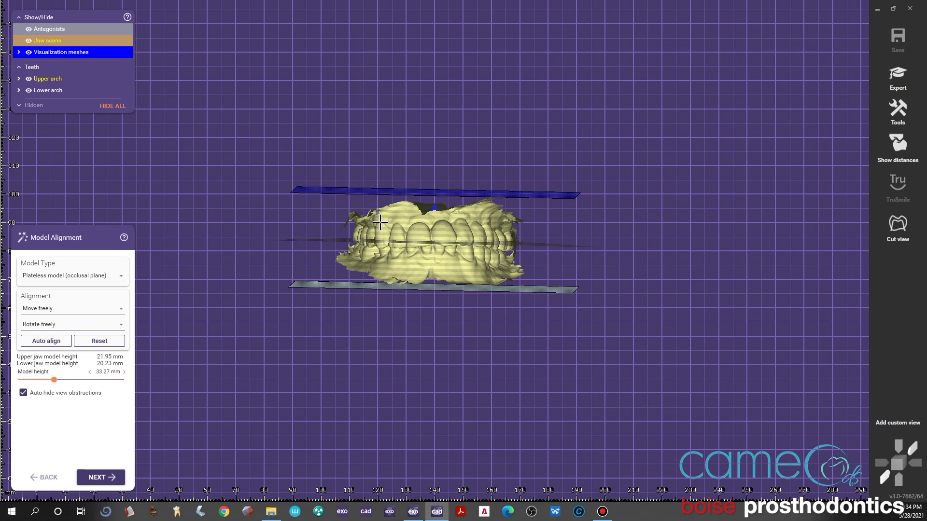
right_drag(445, 296, 438, 297)
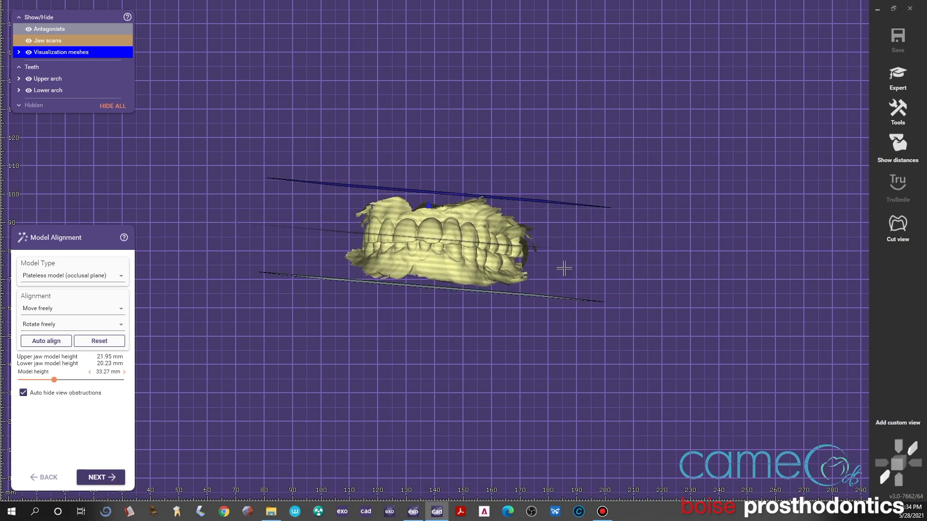
right_drag(459, 301, 460, 300)
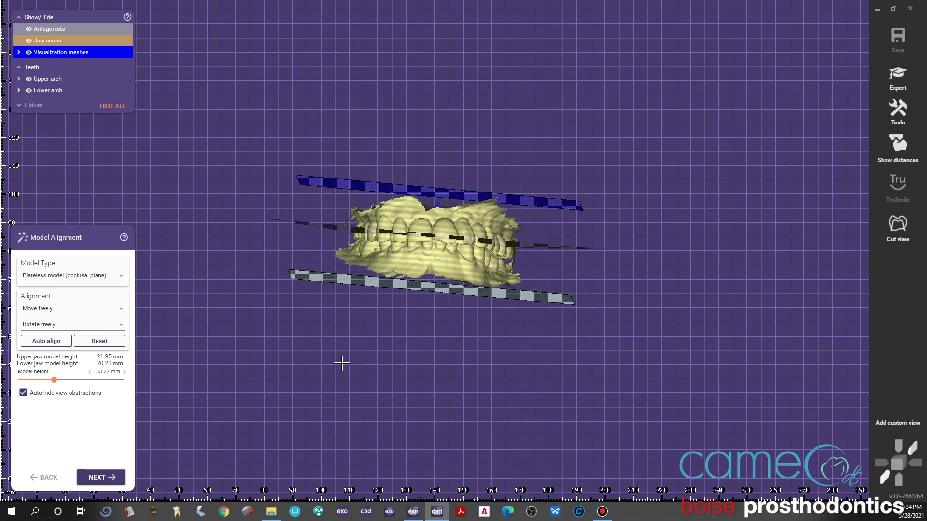
click(112, 477)
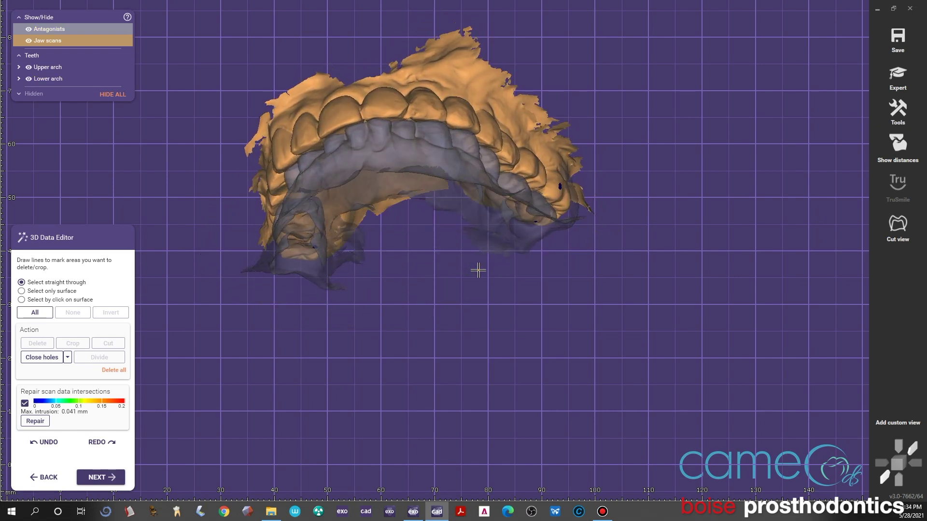
Step: Outline and delete the ragged excess tissue above the anterior and one buccal side of the upper jaw scan
middle_drag(478, 270, 448, 375)
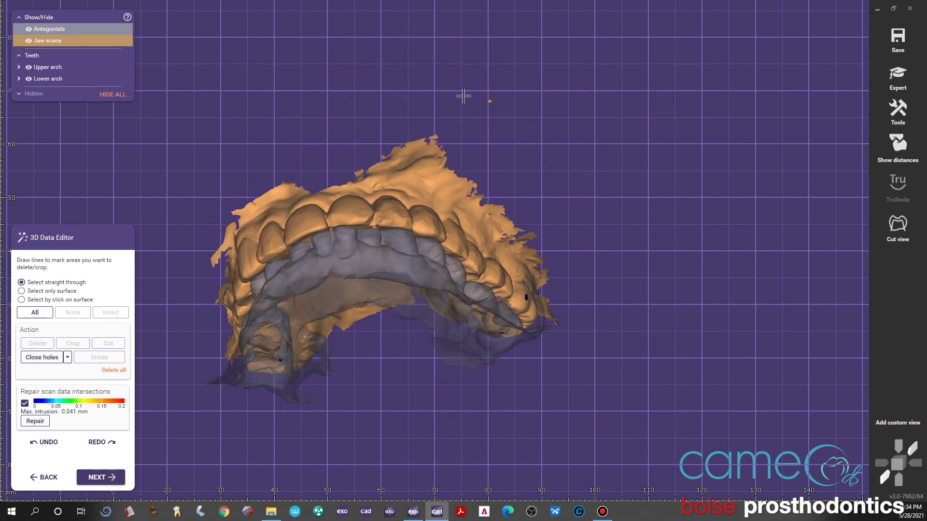
mouse_move(444, 98)
mouse_down()
mouse_move(431, 95)
mouse_move(338, 174)
mouse_up()
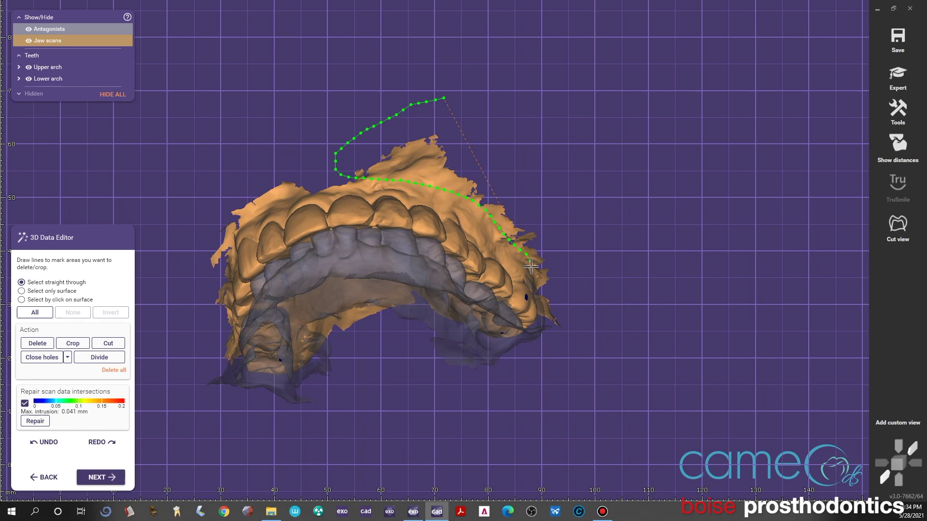
mouse_move(532, 274)
mouse_down()
mouse_move(550, 291)
mouse_move(534, 128)
mouse_move(459, 95)
mouse_move(443, 98)
mouse_up()
double_click(444, 98)
click(48, 344)
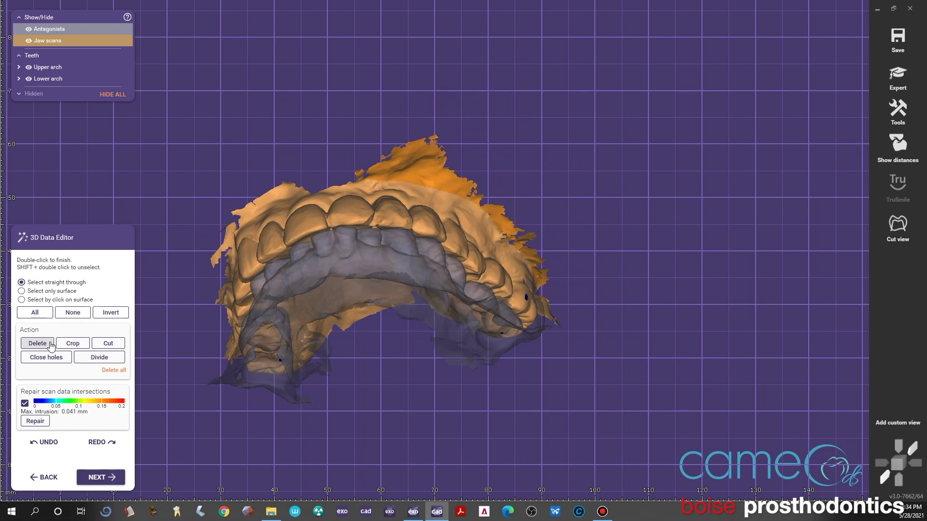
Step: Trim the ragged buccal edge and the protruding posterior edge off the upper jaw scan
right_drag(714, 236, 682, 245)
drag(571, 257, 598, 302)
double_click(598, 301)
click(38, 343)
mouse_move(367, 309)
right_down()
mouse_move(248, 329)
mouse_move(261, 270)
right_up()
drag(170, 201, 155, 262)
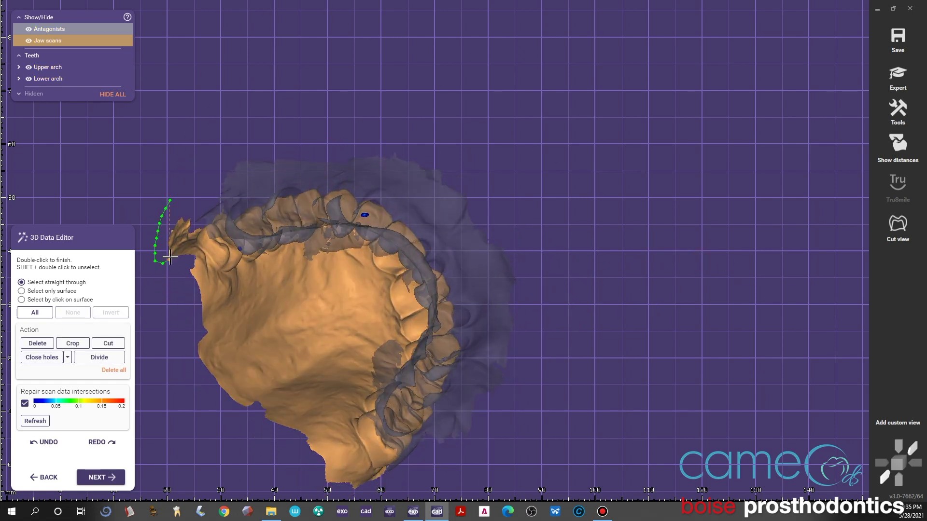
double_click(173, 199)
click(38, 343)
Step: Delete the remaining high gingival excess above the upper teeth to even out the upper scan's border
right_drag(358, 306, 333, 271)
drag(357, 100, 303, 169)
double_click(389, 147)
click(37, 343)
right_drag(242, 251, 238, 316)
double_click(369, 145)
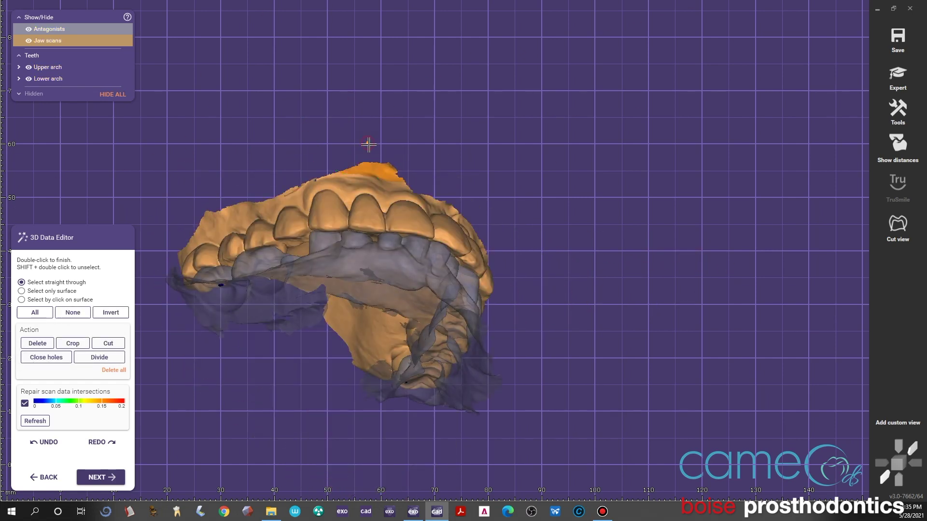
click(38, 344)
right_drag(227, 270, 214, 318)
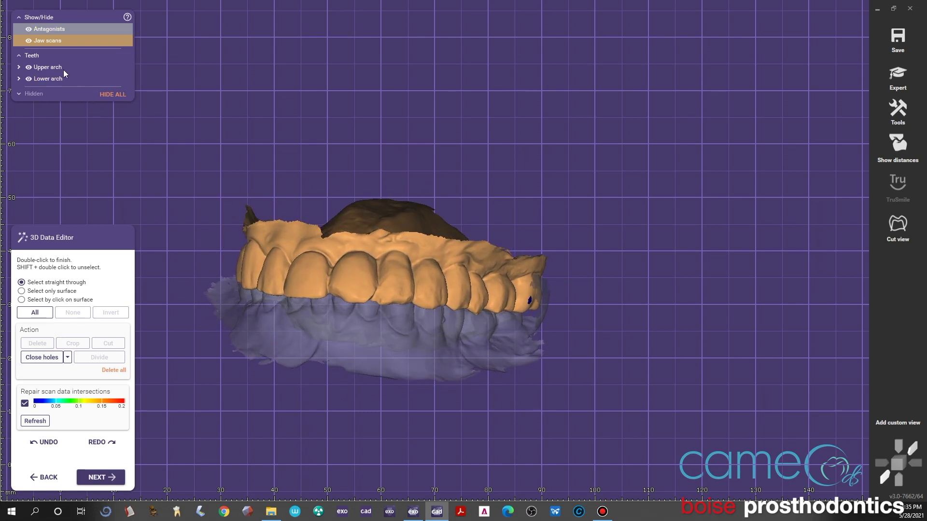
Step: Hide the jaw scans and make the antagonist scan fully opaque
click(30, 40)
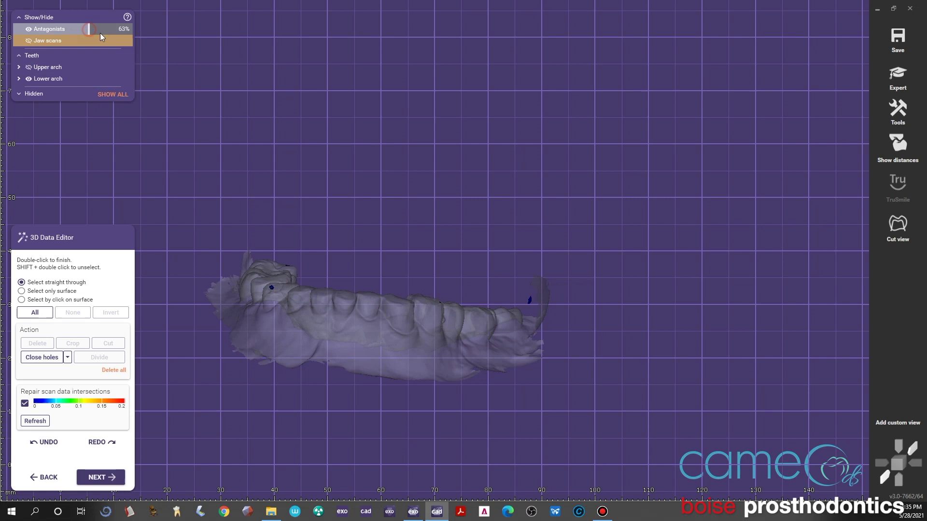
drag(100, 33, 163, 33)
right_drag(370, 220, 371, 220)
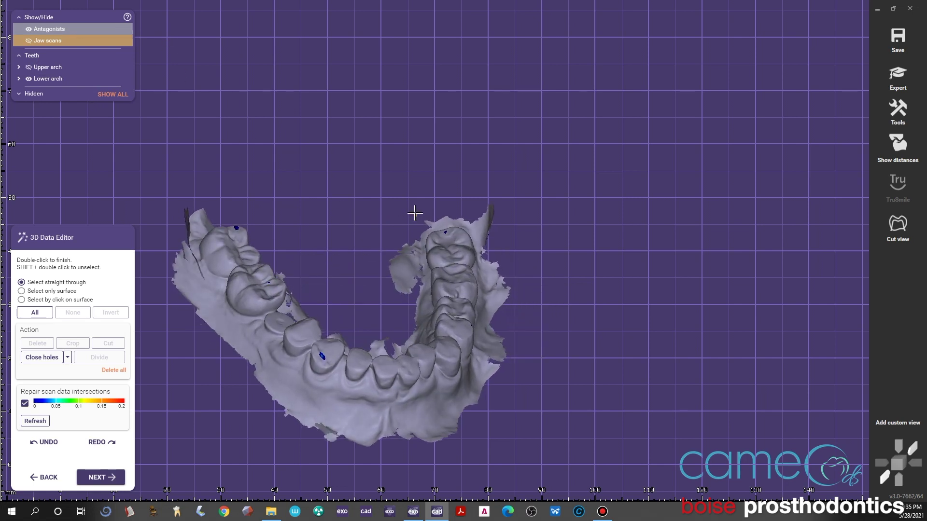
Step: Delete the loose lingual flap and the ragged distal and buccal tissue on one side of the antagonist scan
drag(398, 218, 394, 210)
key(Delete)
right_drag(415, 213, 416, 213)
mouse_move(416, 213)
mouse_down()
mouse_move(460, 230)
mouse_move(454, 215)
mouse_up()
click(43, 344)
mouse_move(483, 201)
mouse_down()
mouse_move(455, 256)
mouse_move(545, 321)
mouse_up()
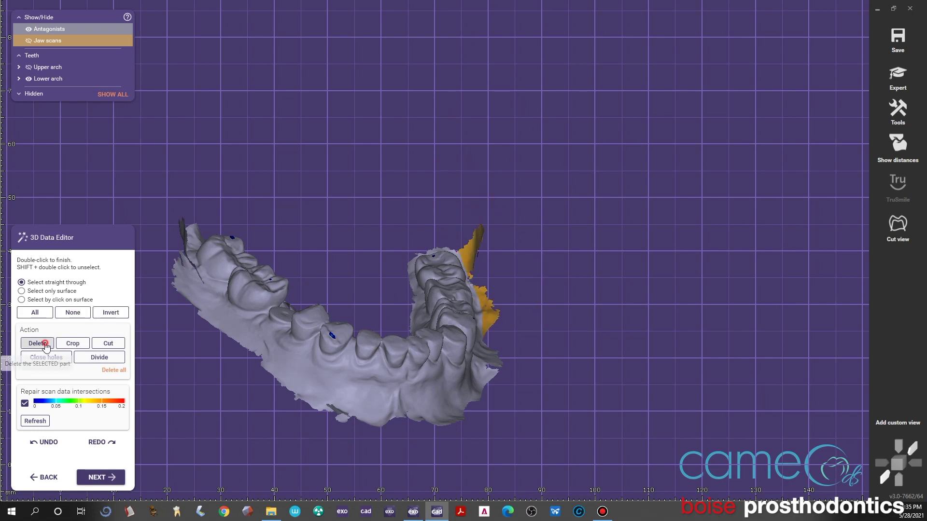
click(44, 345)
Step: Trim the remaining buccal, distal and lingual excess off the antagonist scan, leaving an even border around the lower arch
right_drag(592, 314, 593, 315)
mouse_move(594, 314)
mouse_down()
mouse_move(475, 378)
mouse_move(575, 384)
mouse_move(588, 340)
mouse_up()
click(41, 344)
mouse_move(385, 203)
mouse_down()
mouse_move(335, 185)
mouse_move(366, 347)
mouse_move(381, 251)
mouse_up()
click(41, 344)
mouse_move(360, 286)
mouse_down()
mouse_move(317, 336)
mouse_move(399, 299)
mouse_up()
click(37, 348)
mouse_move(300, 131)
mouse_down()
mouse_move(257, 163)
mouse_move(293, 155)
mouse_up()
click(39, 345)
scroll(486, 217, down, 3)
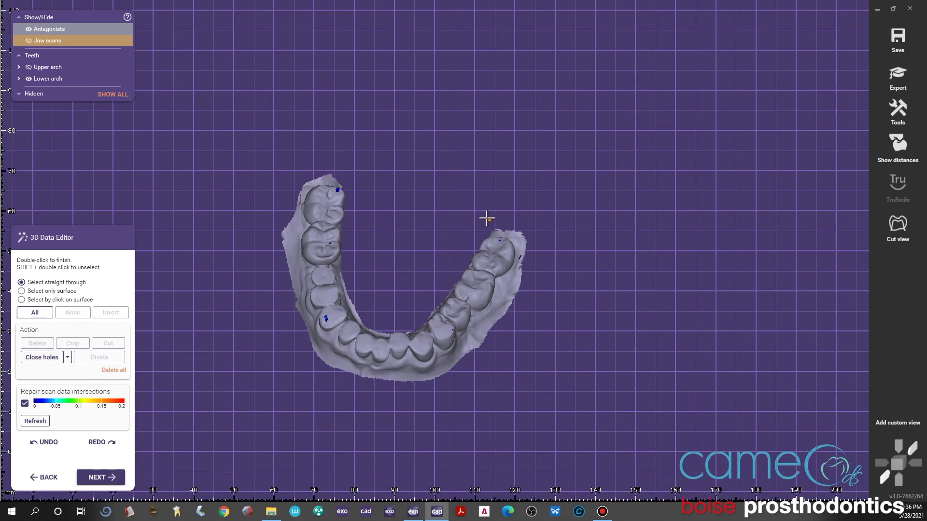
Step: Show the jaw scans again, review both trimmed arches, and proceed from the 3D data editing stage
mouse_move(486, 218)
right_down()
mouse_move(474, 208)
mouse_move(466, 216)
right_up()
drag(244, 361, 207, 377)
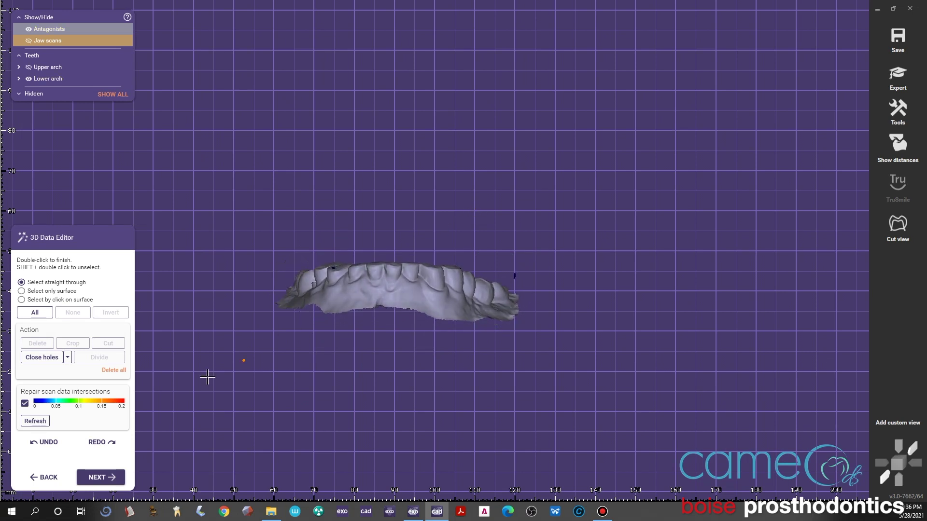
click(28, 40)
right_drag(170, 96, 169, 96)
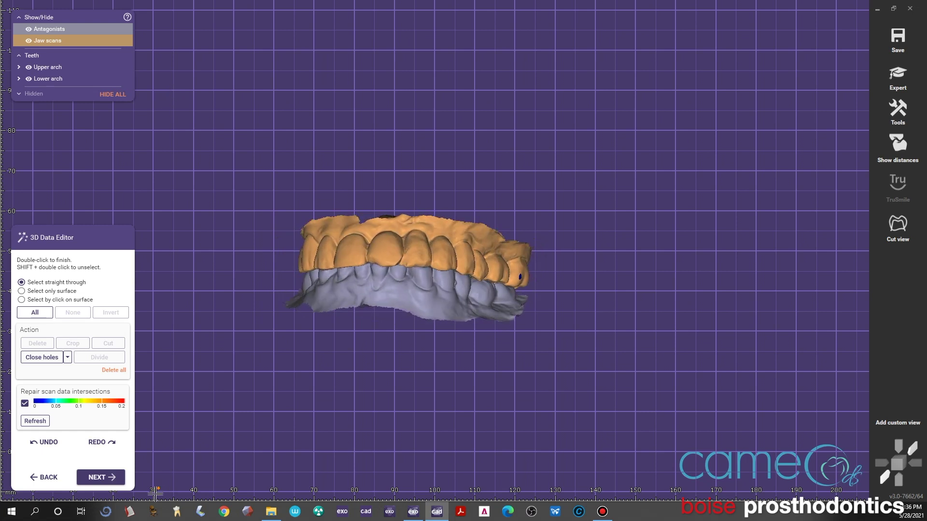
click(112, 478)
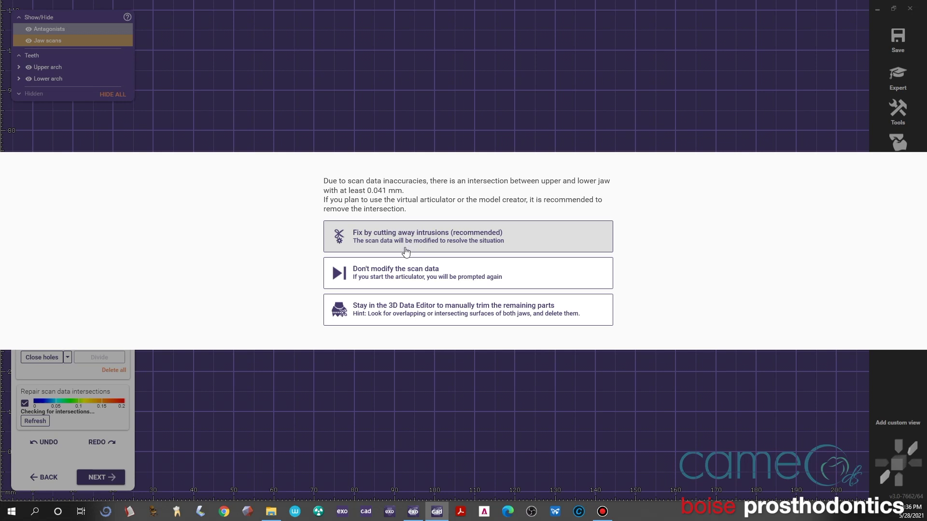
Step: Leave the intersecting scan data unmodified, generate the upper arch's plateless model with the existing base and ditch settings, and inspect it
click(409, 279)
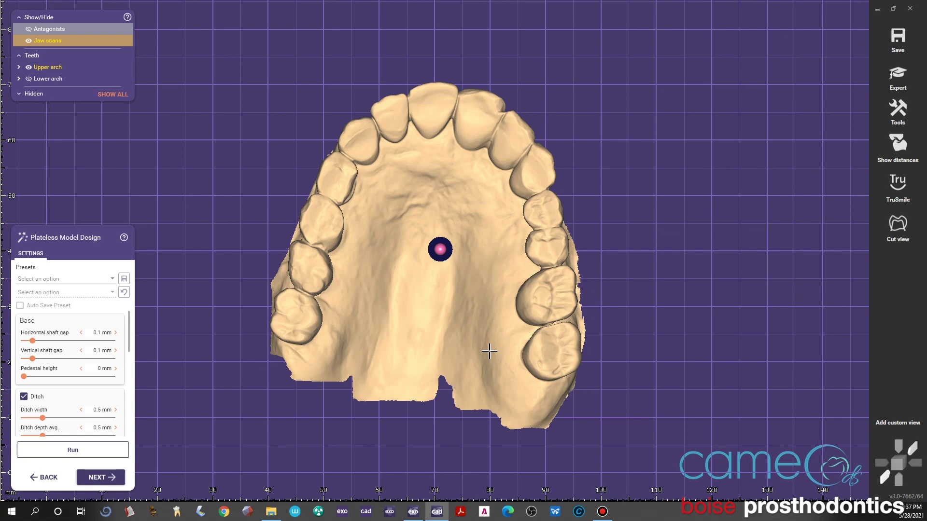
right_drag(386, 307, 386, 309)
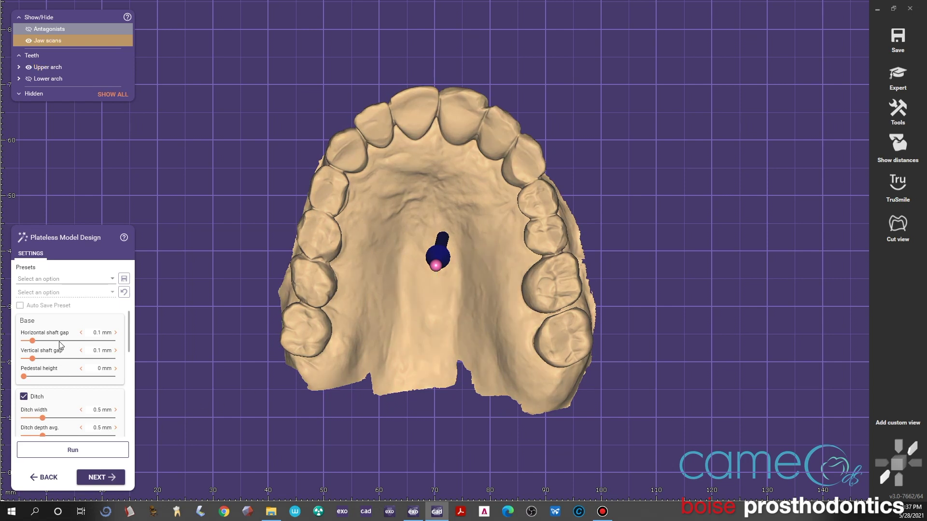
drag(129, 316, 130, 343)
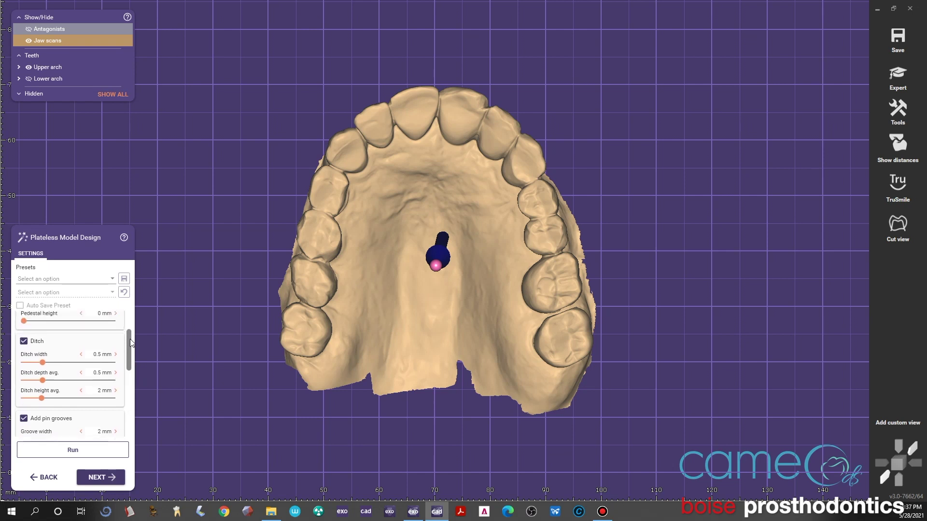
click(91, 449)
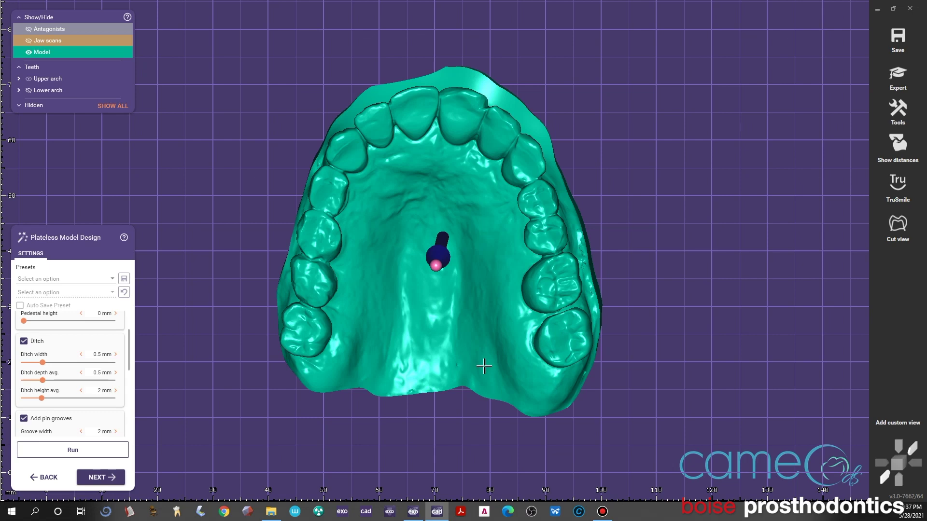
right_drag(491, 341, 502, 189)
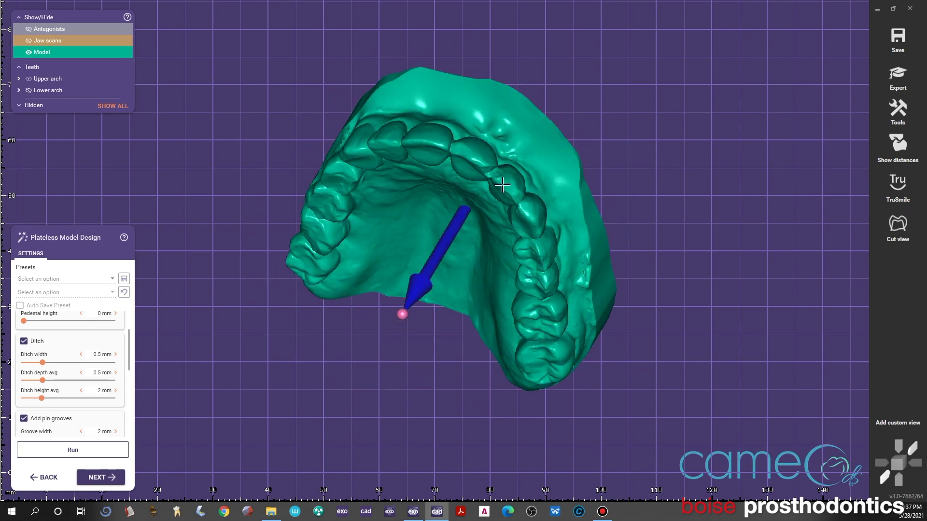
Step: Generate the lower arch's plateless model with the existing settings, check it from the front, and proceed to the model attachments
click(102, 477)
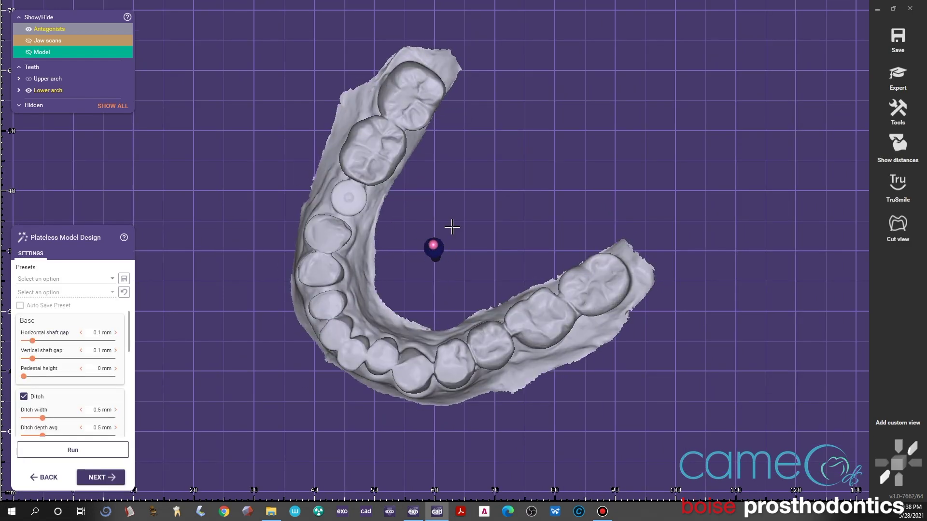
click(111, 450)
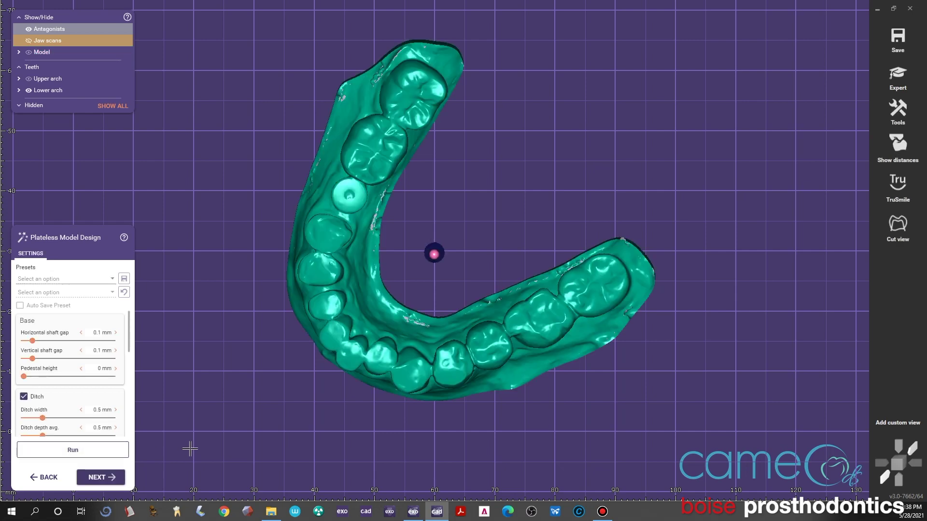
right_drag(395, 433, 395, 432)
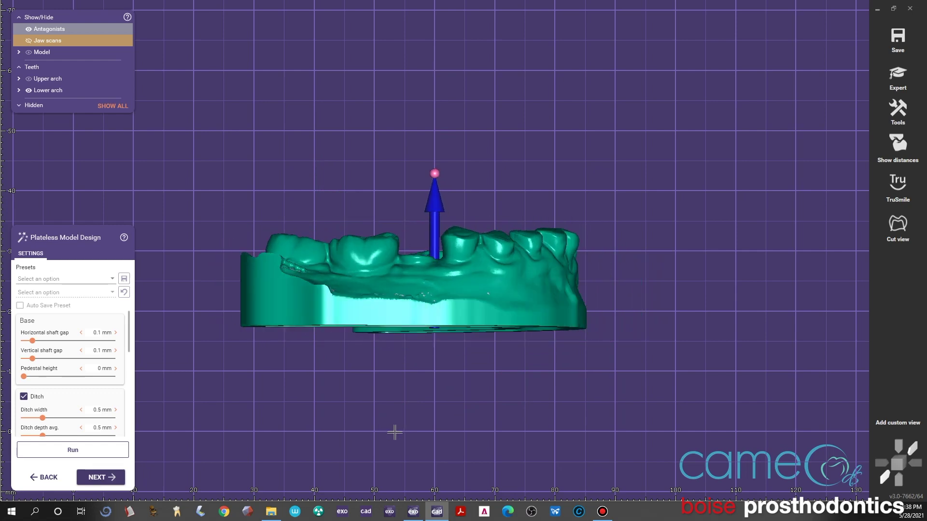
click(90, 478)
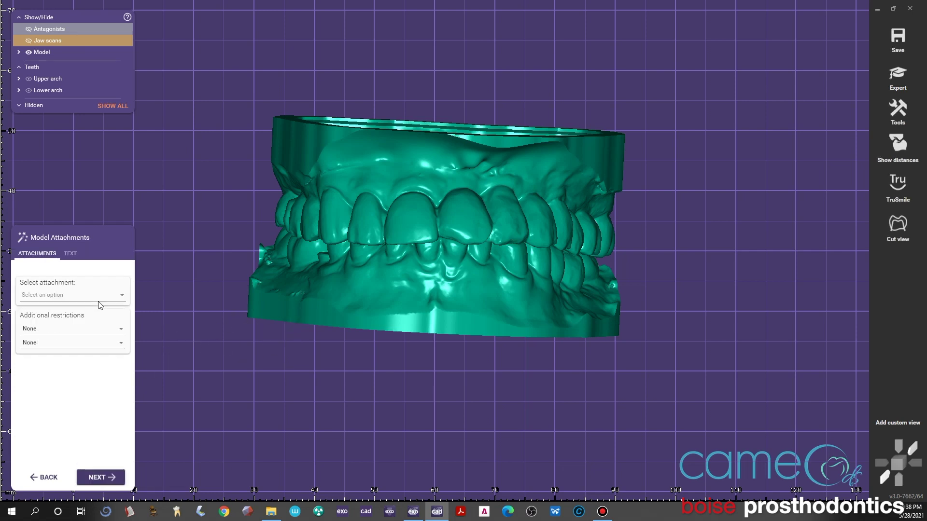
Step: Look through the available model attachments, from the drain hole plates to the transversal connectors, without choosing one
click(120, 296)
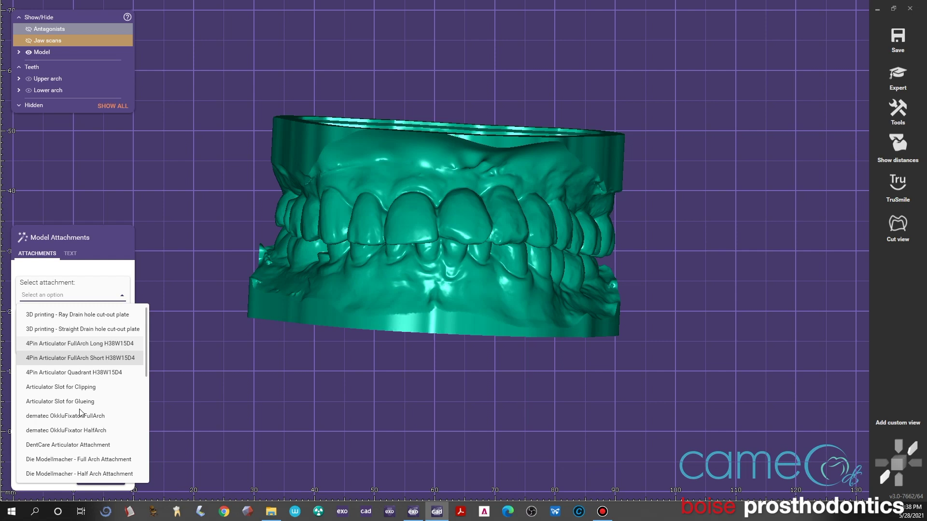
scroll(84, 462, down, 3)
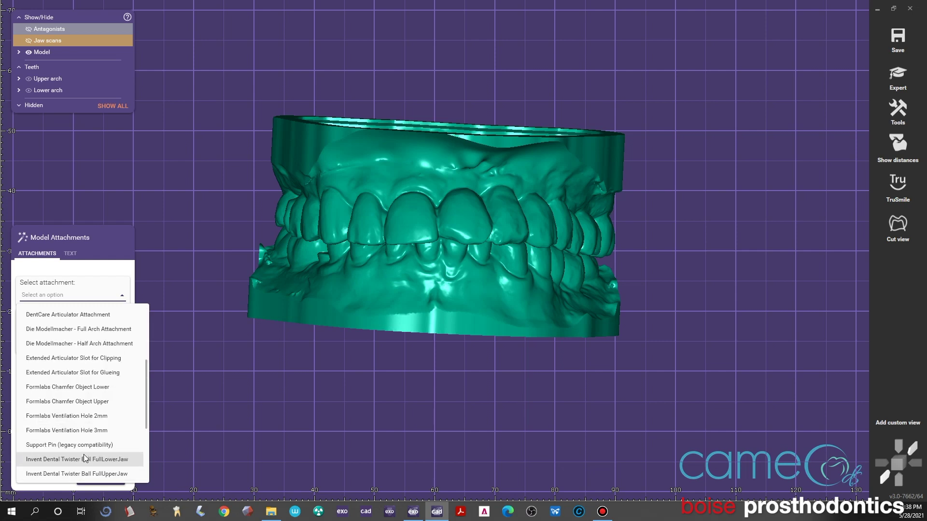
scroll(71, 460, down, 3)
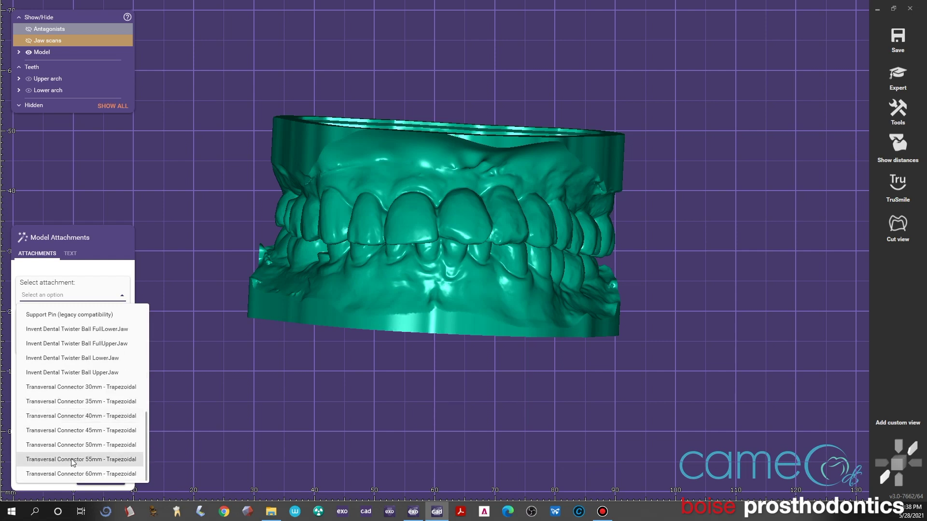
scroll(71, 460, up, 6)
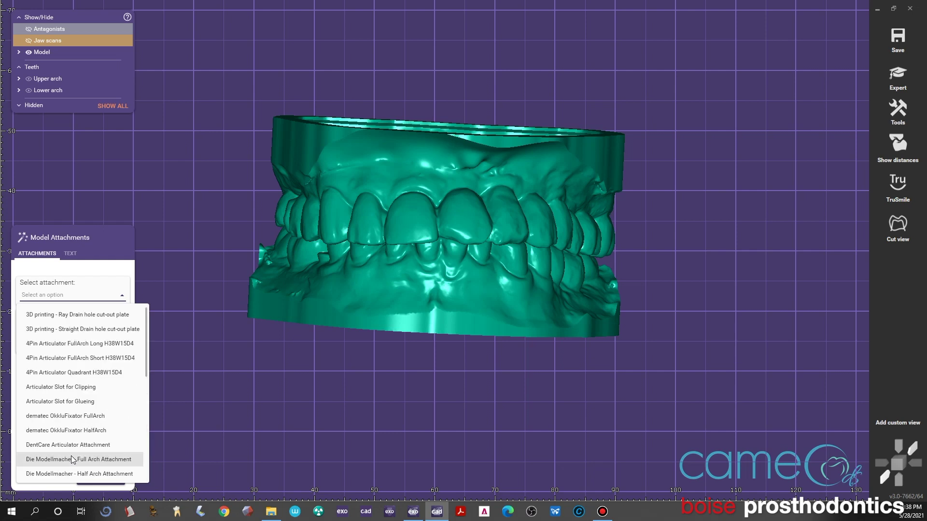
scroll(71, 456, down, 6)
click(100, 268)
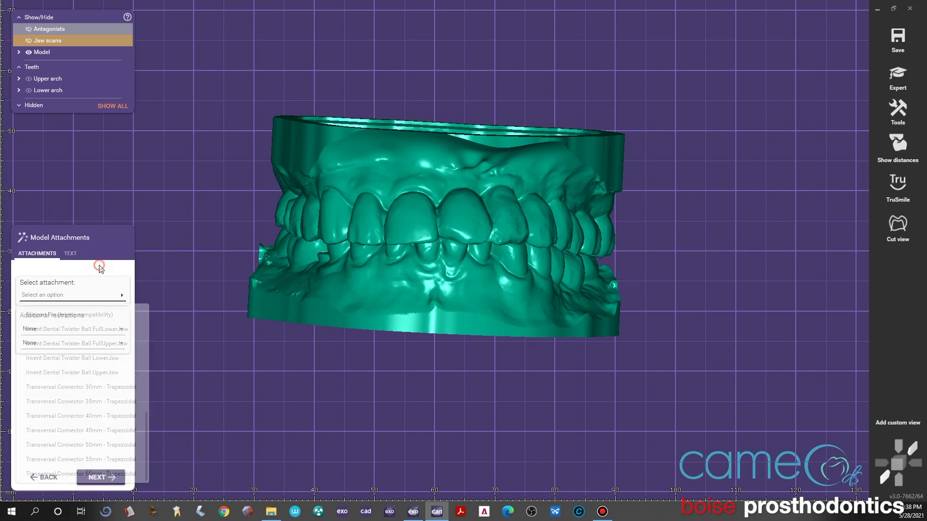
Step: Create a new model text consisting of the patient's name followed by "Date"
click(71, 254)
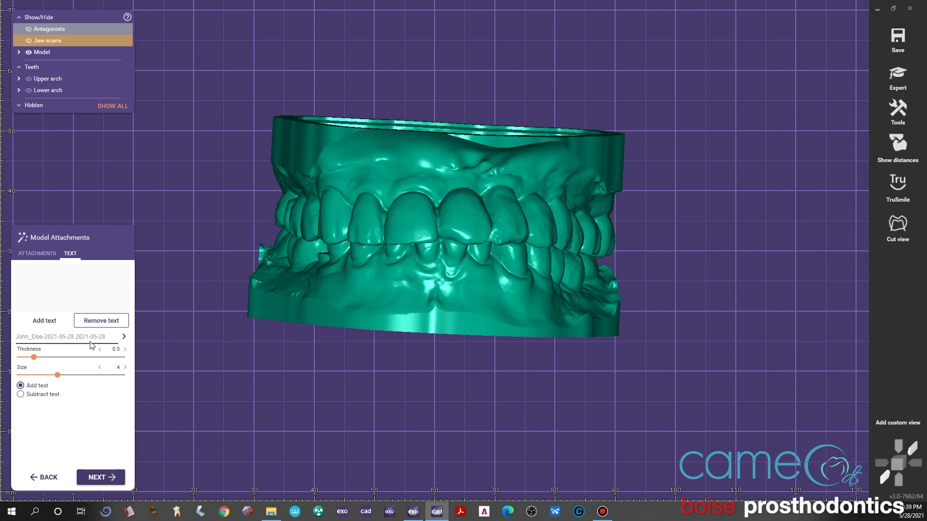
click(44, 322)
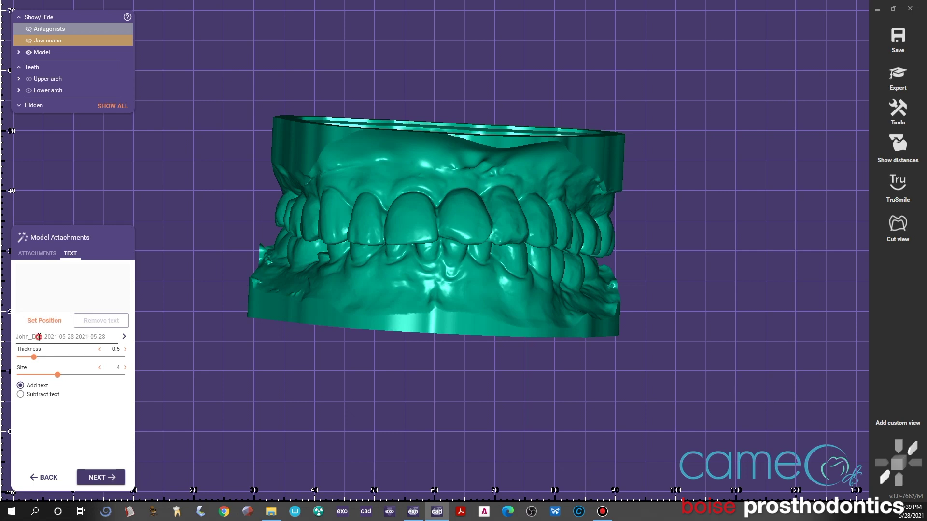
click(38, 337)
text(John Doe Date)
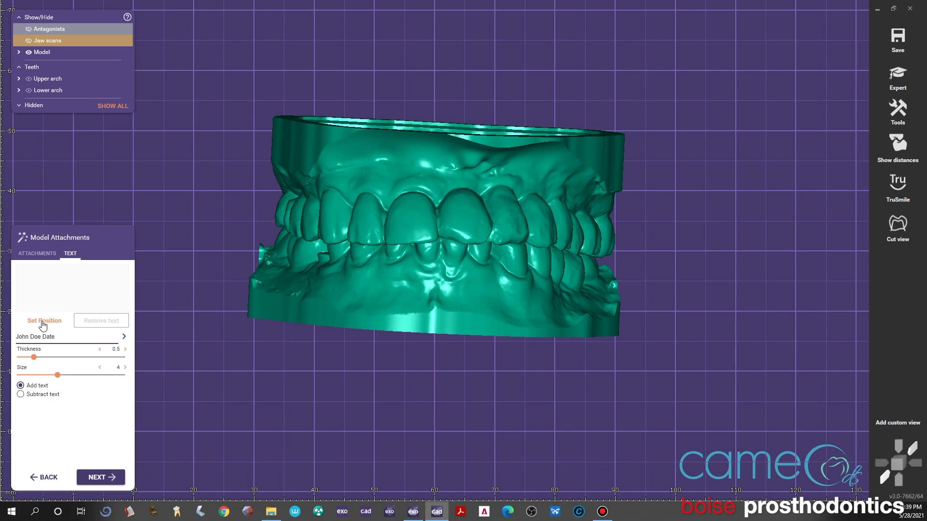
click(44, 322)
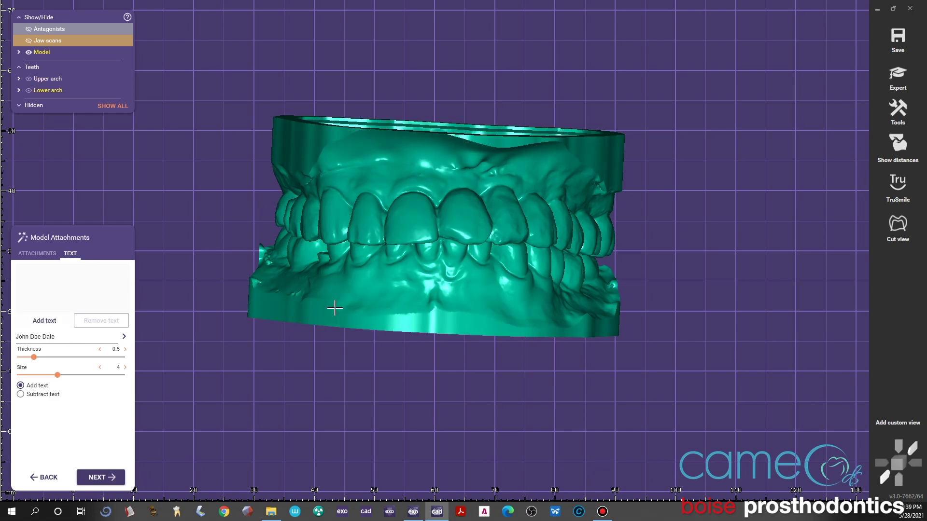
Step: Place the name and date label on the posterior wall of the upper model base near its edge, and set it to be subtracted
right_drag(351, 304, 377, 270)
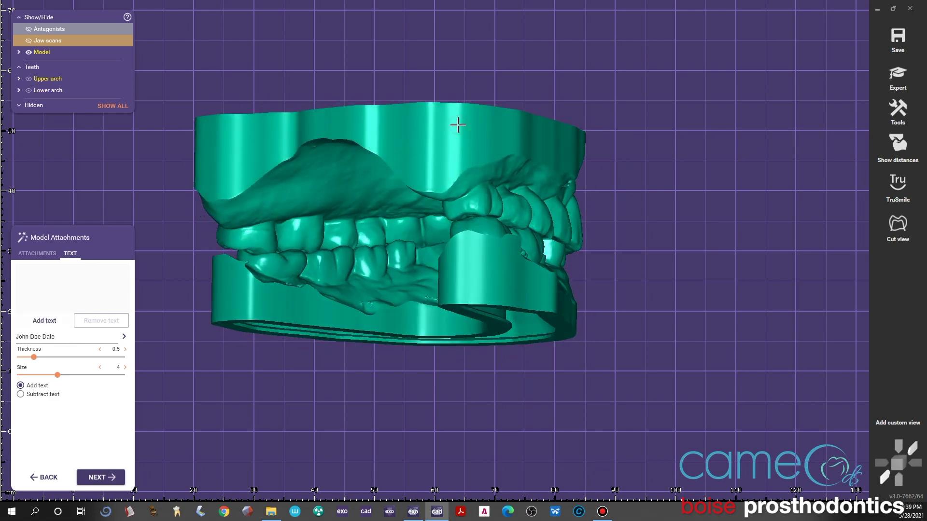
click(41, 319)
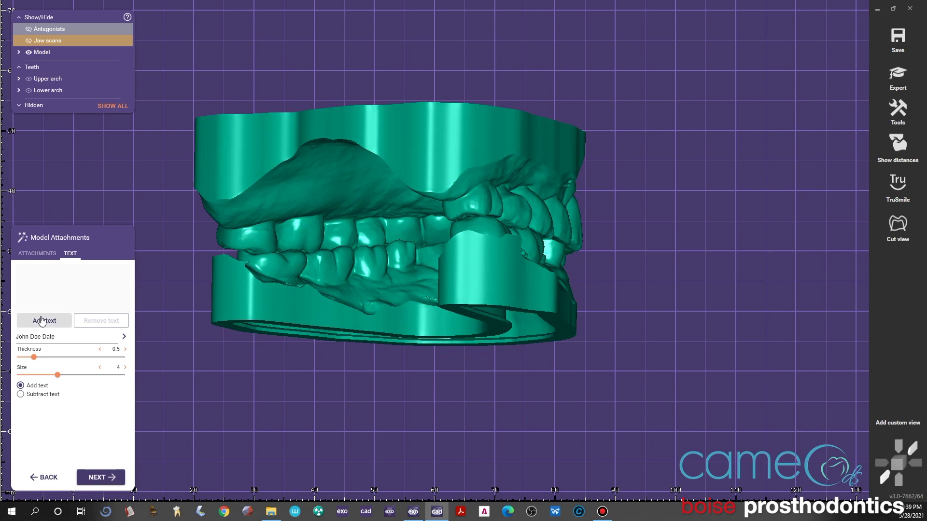
click(457, 134)
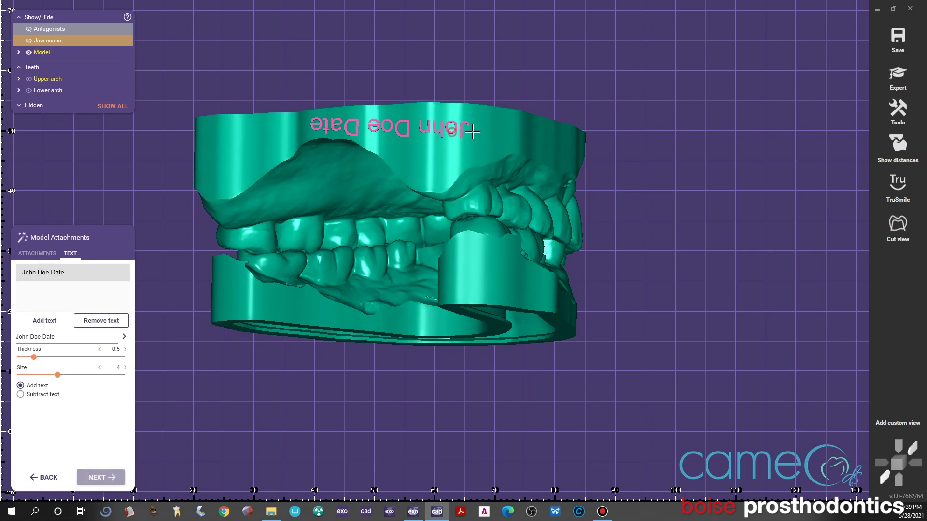
mouse_move(513, 133)
mouse_down()
mouse_move(316, 127)
mouse_move(500, 127)
mouse_up()
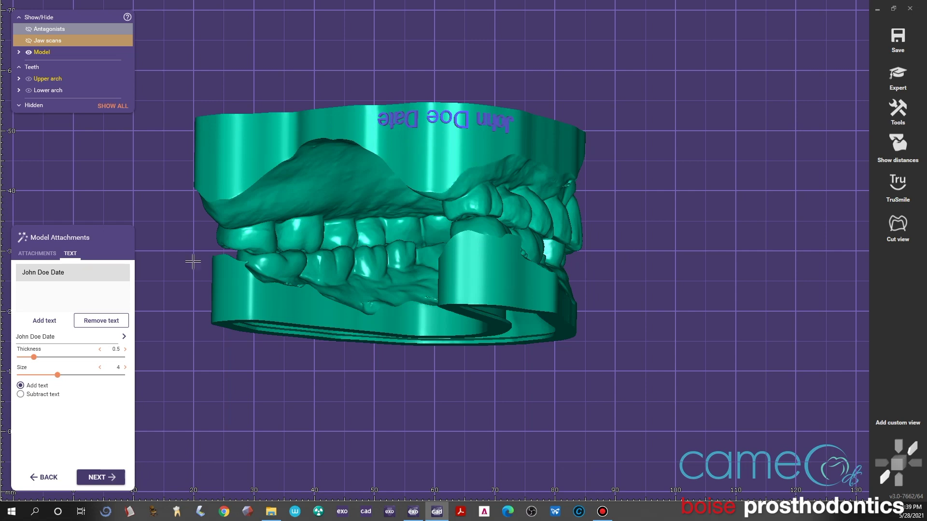
click(20, 395)
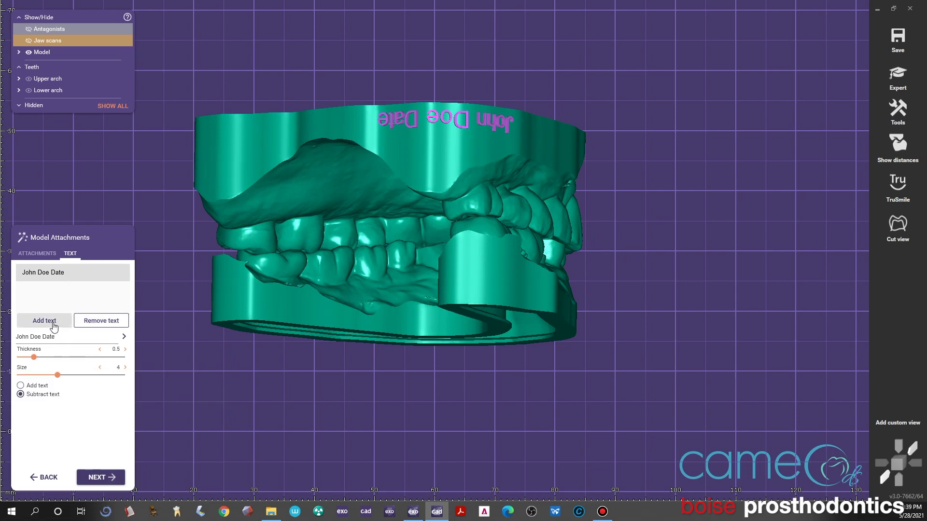
Step: Add a second subtracted label with the patient's name and "Date" to the side wall of the lower model base, and apply both labels
triple_click(48, 338)
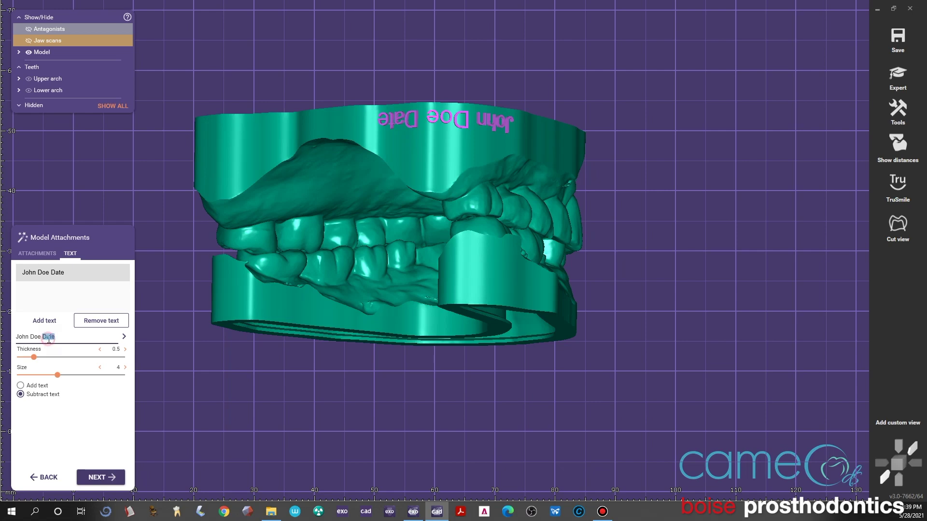
text(J)
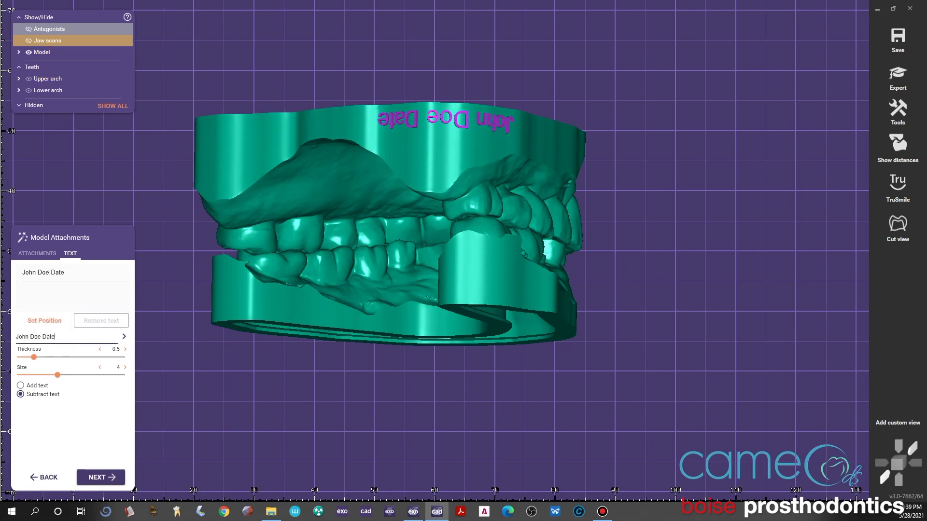
click(44, 321)
click(36, 324)
click(517, 284)
right_drag(613, 266, 541, 261)
drag(364, 315, 377, 315)
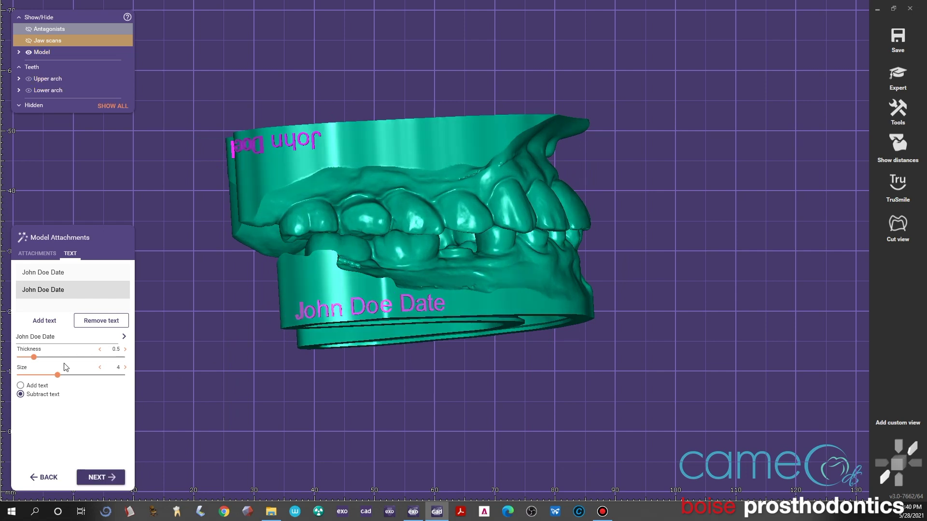
click(99, 478)
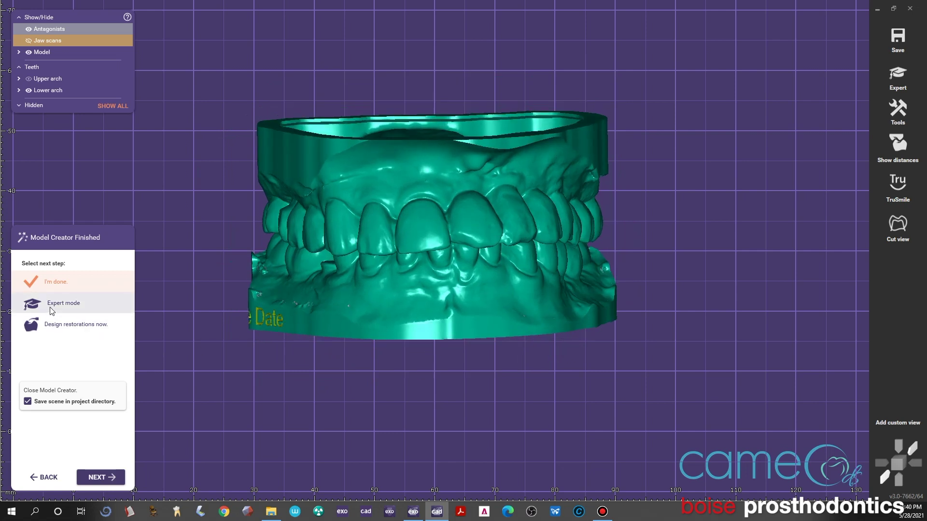
Step: Close the model creator wizard by switching to Expert mode, and view the list of additional tools
click(51, 308)
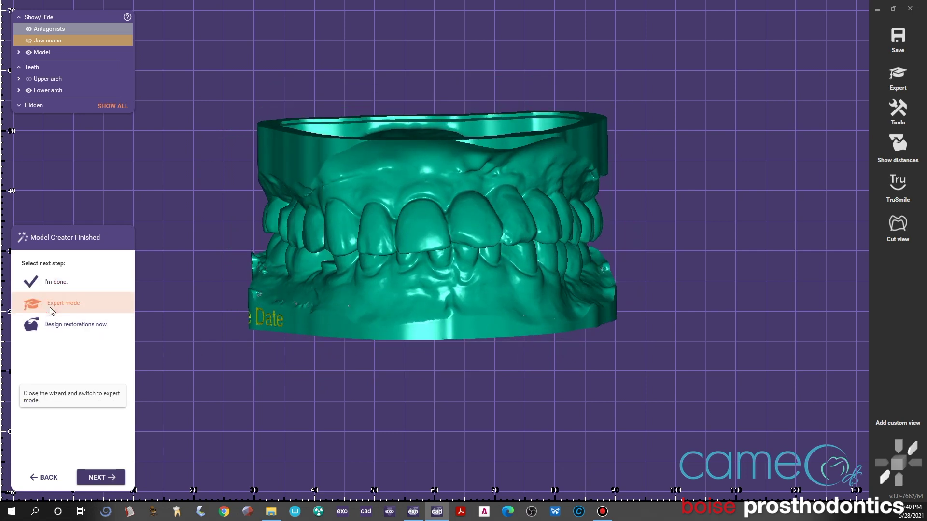
click(100, 477)
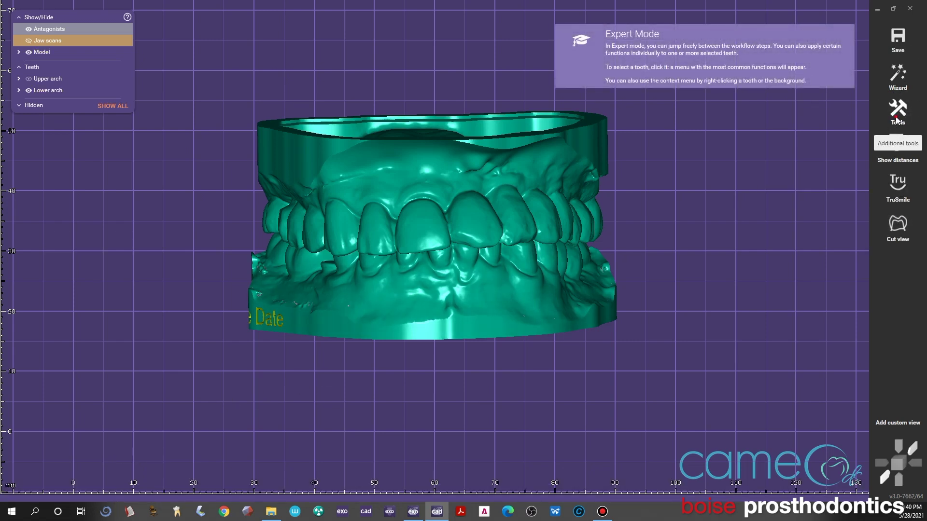
click(897, 111)
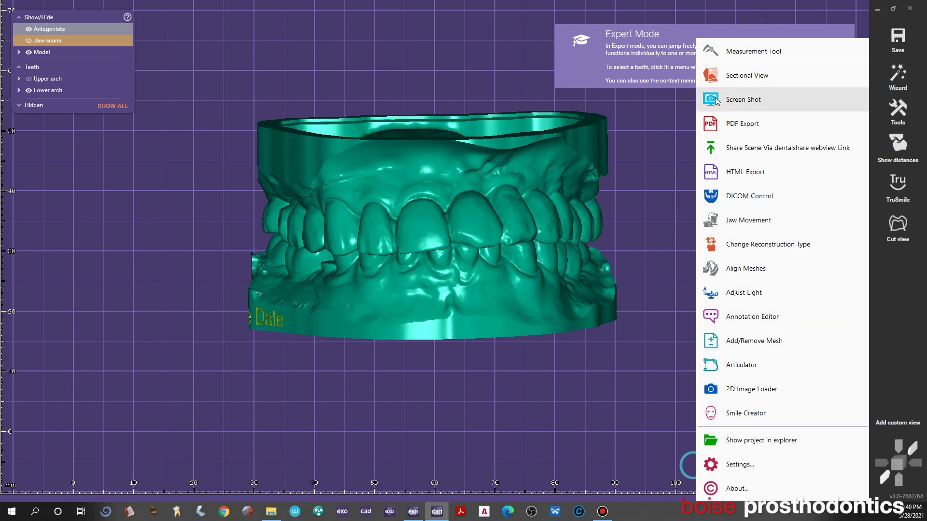
click(666, 261)
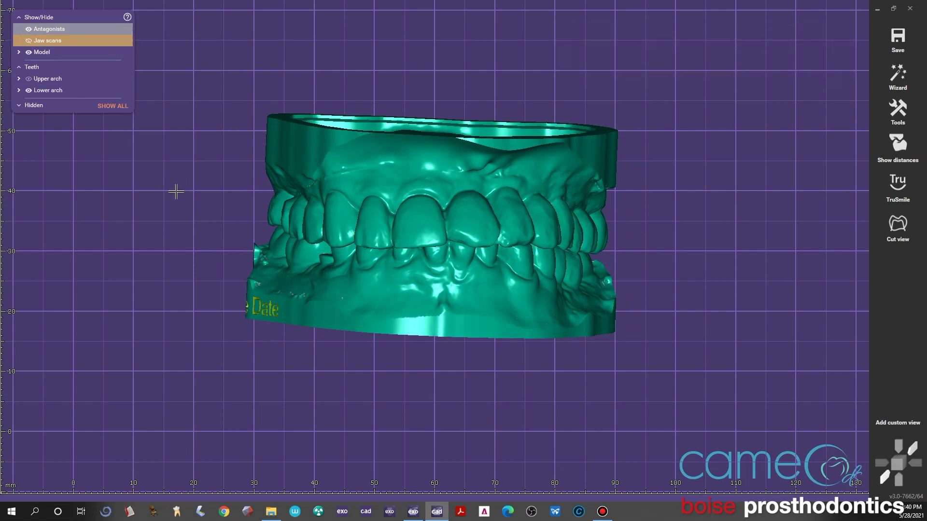
Step: Hide the antagonists and the lower model base so that only the upper model base is displayed
click(28, 30)
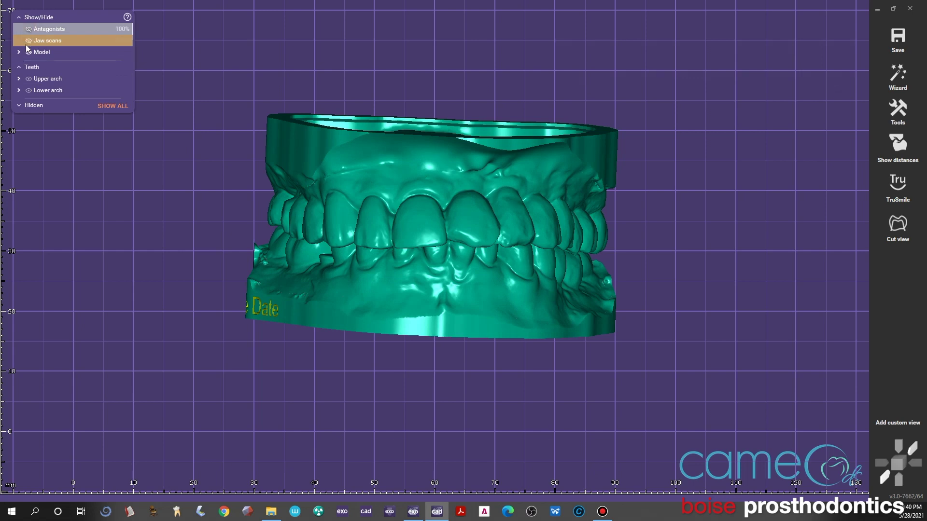
click(18, 52)
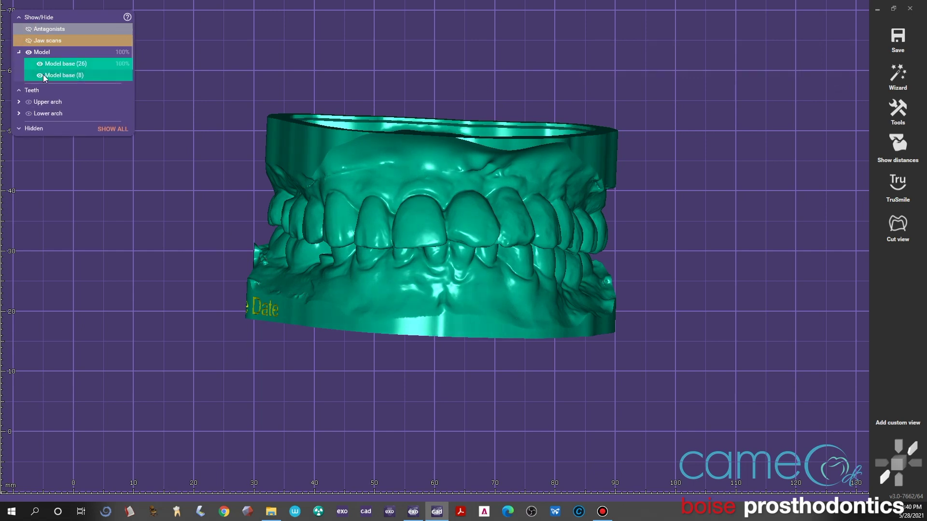
right_drag(258, 198, 258, 198)
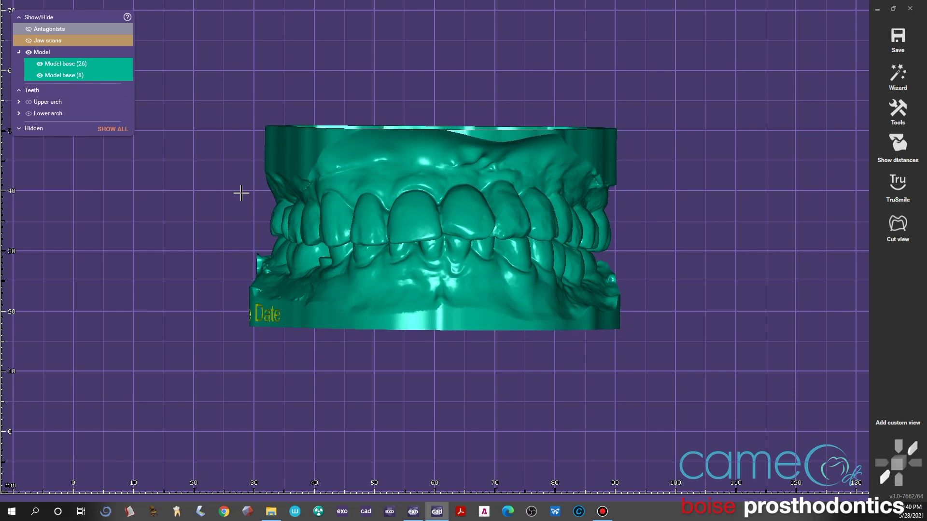
click(40, 64)
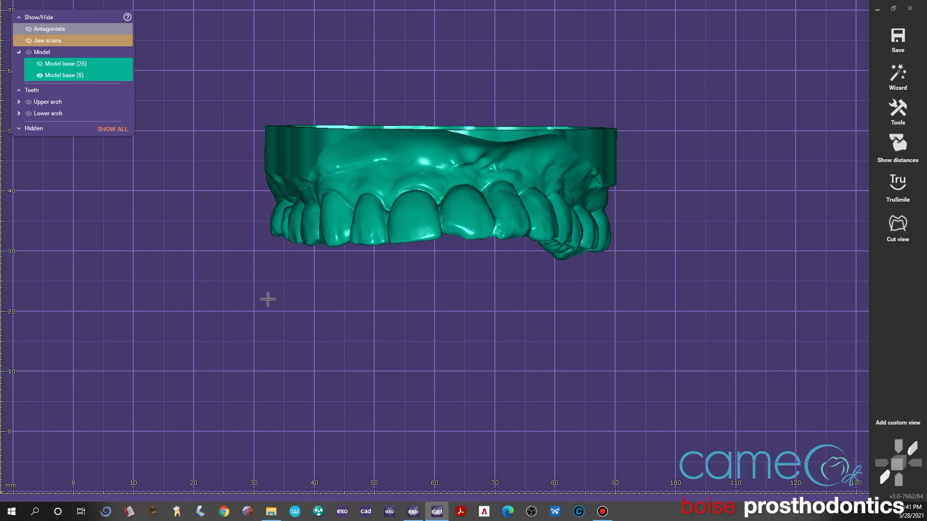
middle_drag(385, 289, 338, 326)
Step: Save the scene as a Plain STL named "Maxilla Dx Model", with visible objects only and the original coordinate system of the scan data
right_click(396, 316)
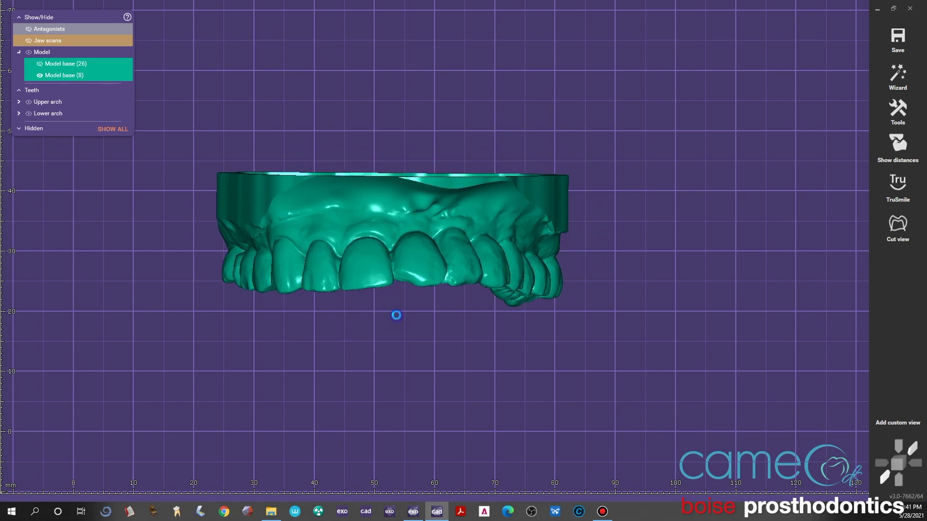
click(547, 464)
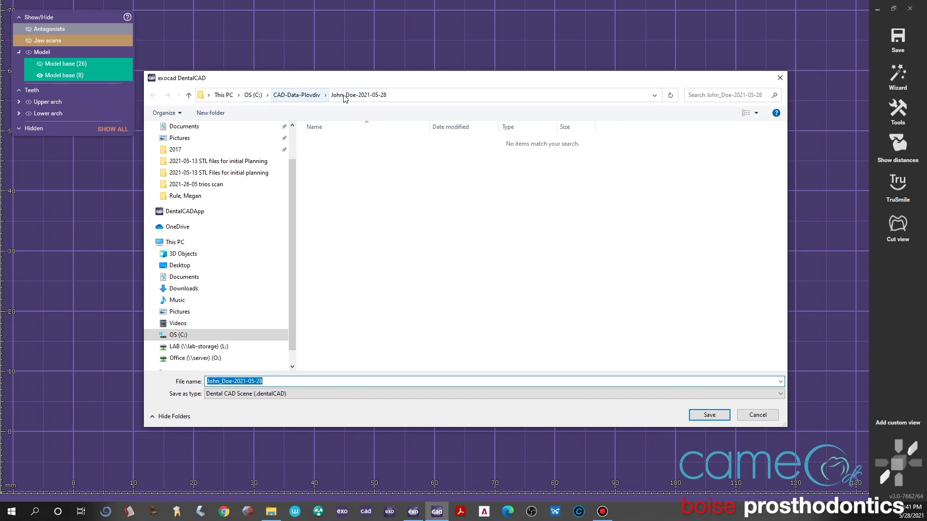
click(288, 397)
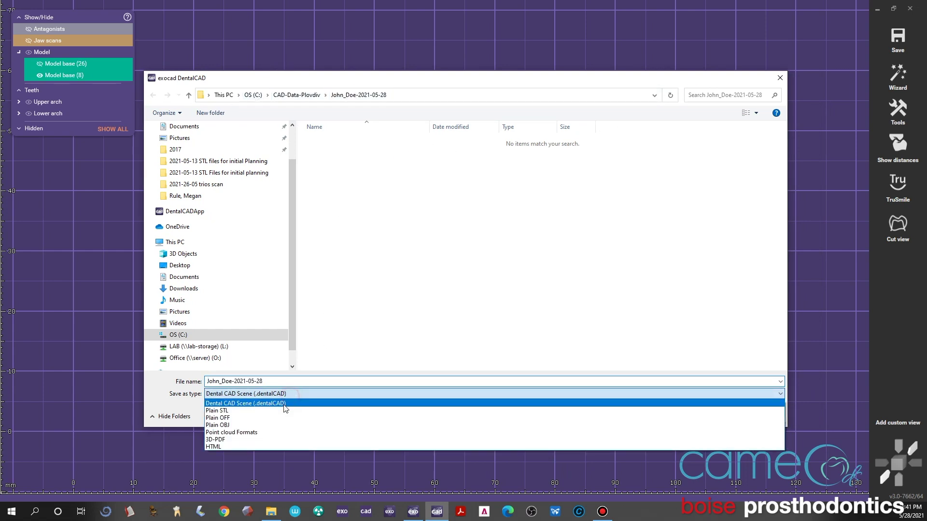
click(281, 411)
double_click(269, 382)
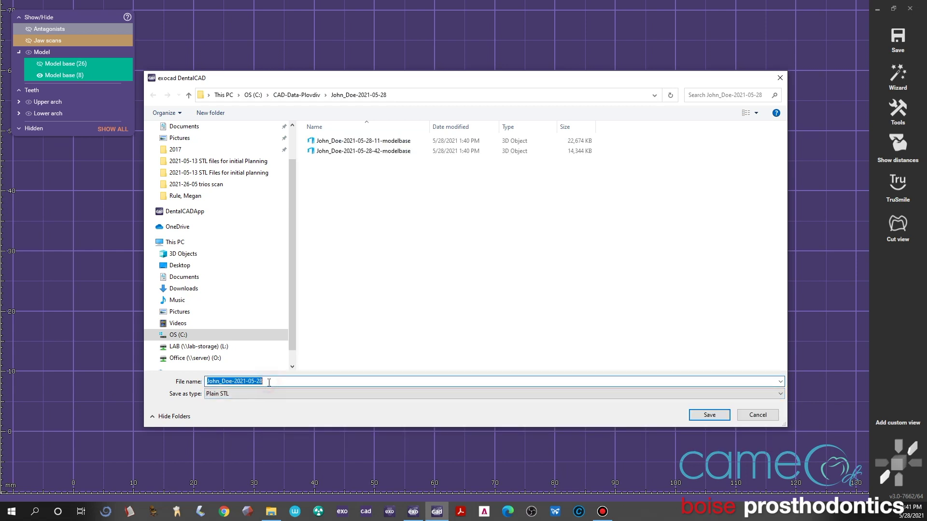
text(Maxilla Dx Model)
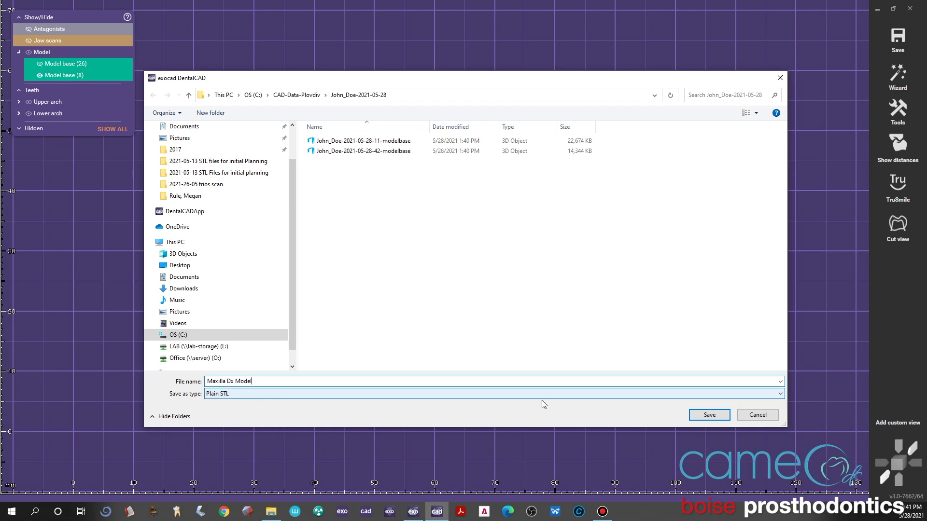
click(710, 416)
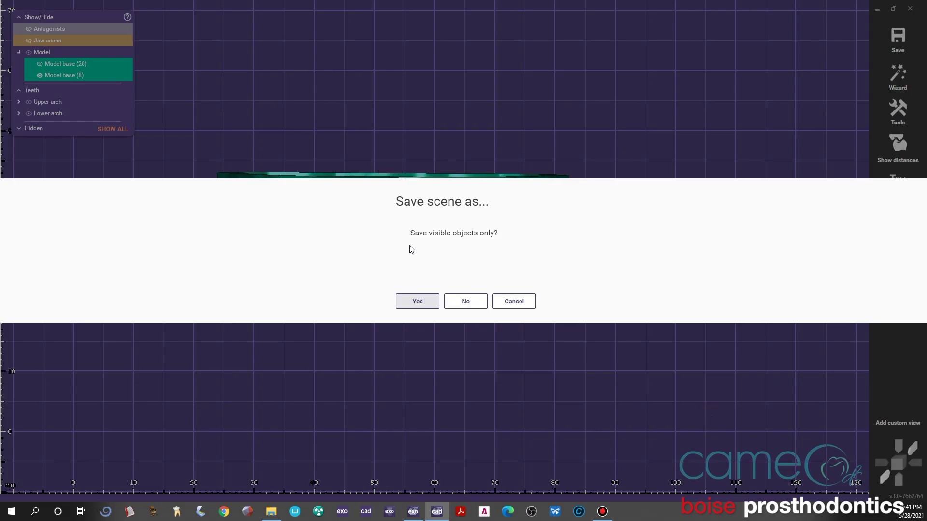
click(420, 305)
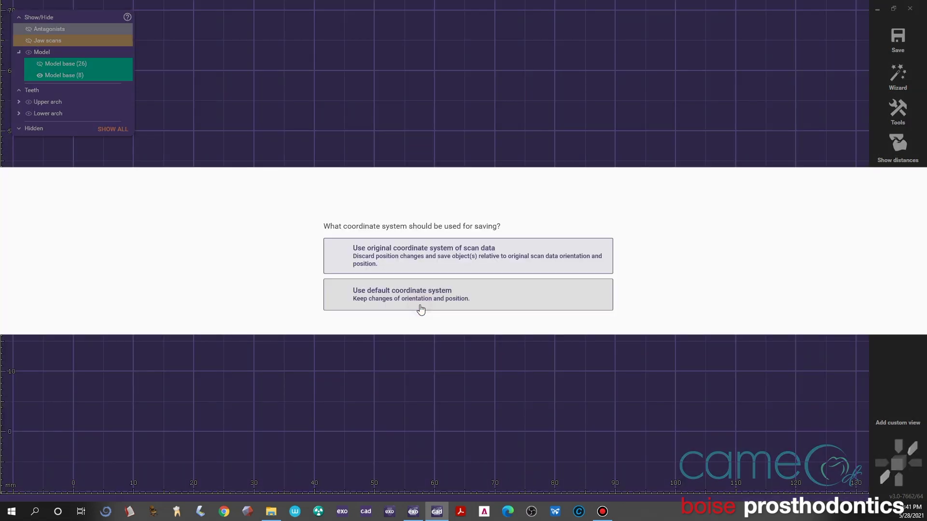
click(442, 257)
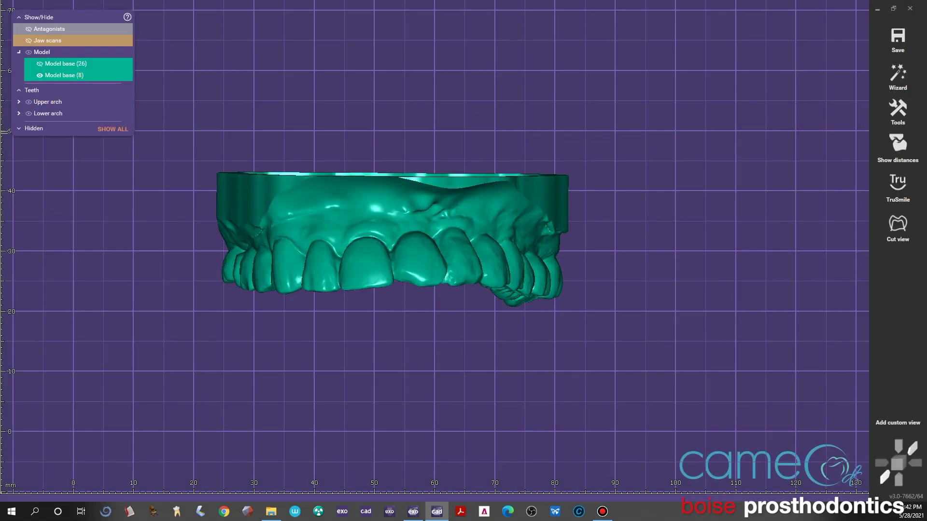
Step: Display only the lower model base and save it as Plain STL "Mandible Dx Model", visible objects only, in the scan data's original coordinate system
click(39, 63)
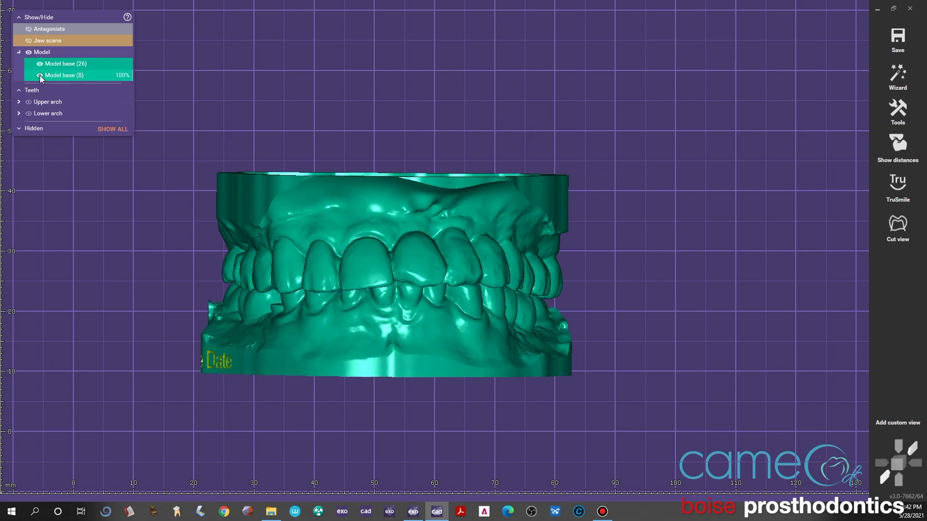
click(39, 75)
right_click(344, 182)
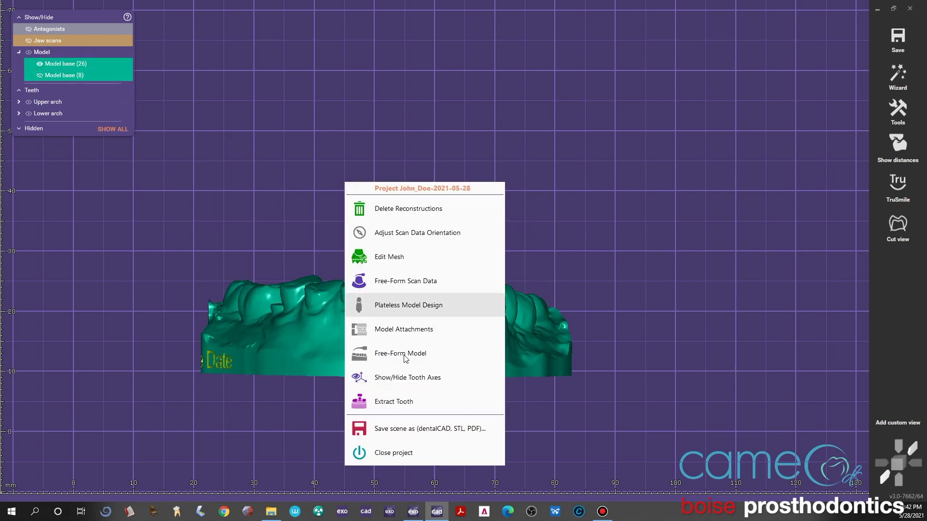
click(418, 429)
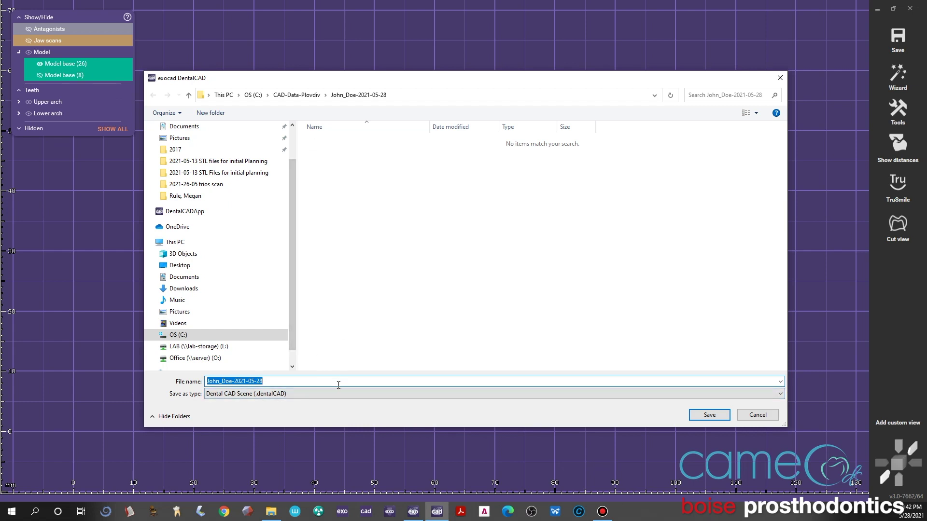
click(341, 393)
click(320, 408)
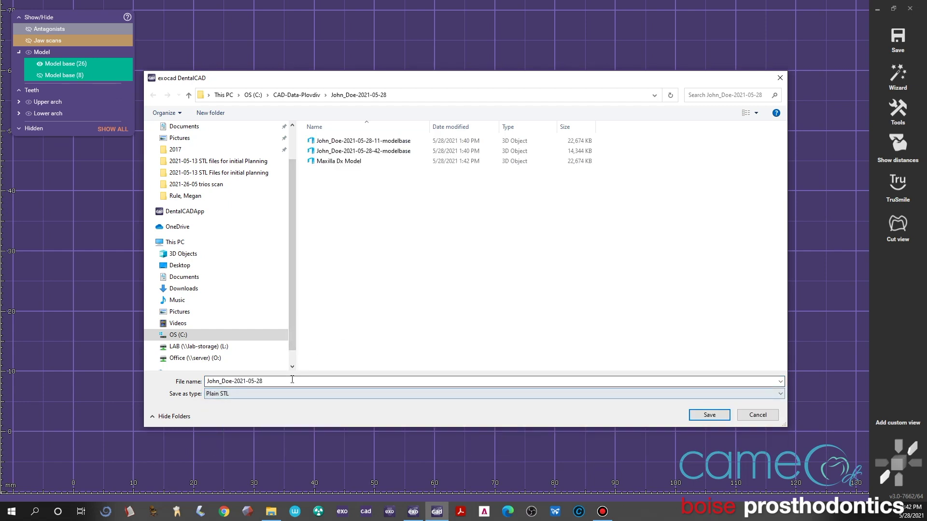
click(293, 380)
text(Mandible Dx Model)
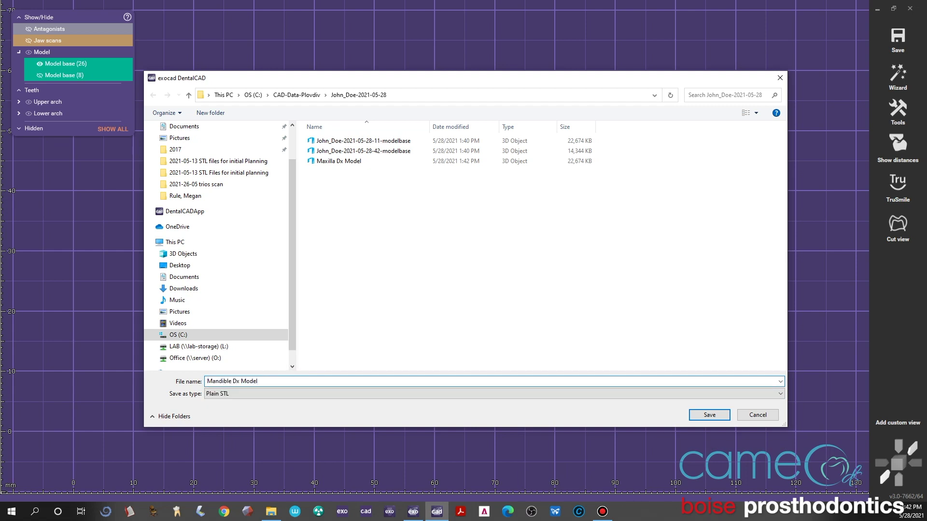
click(710, 416)
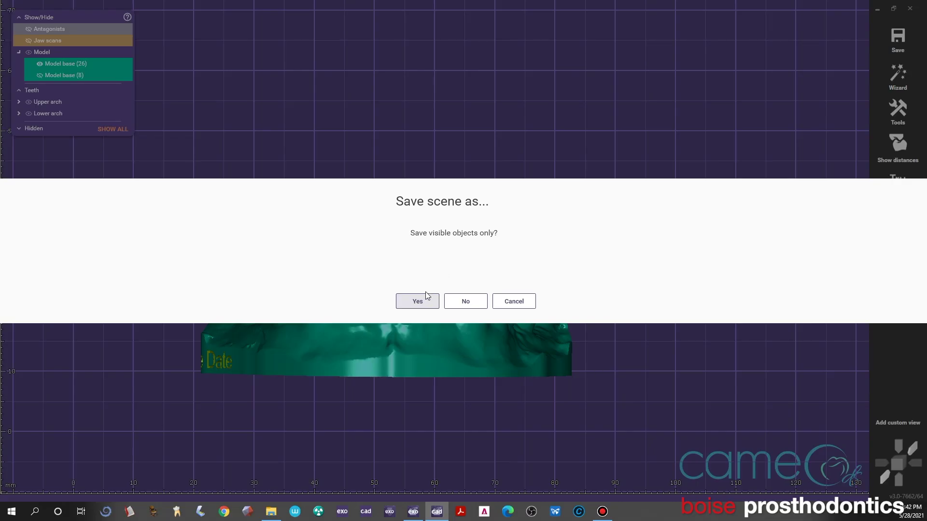
click(418, 301)
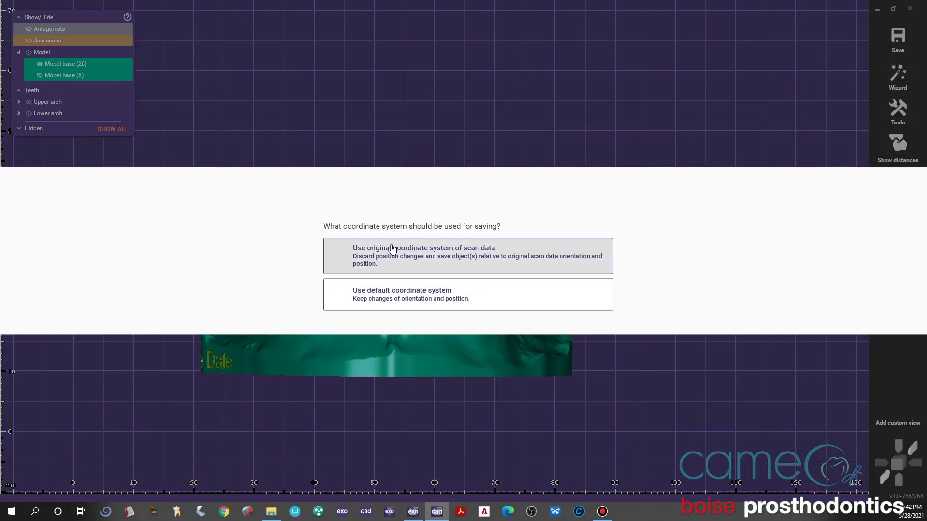
click(395, 244)
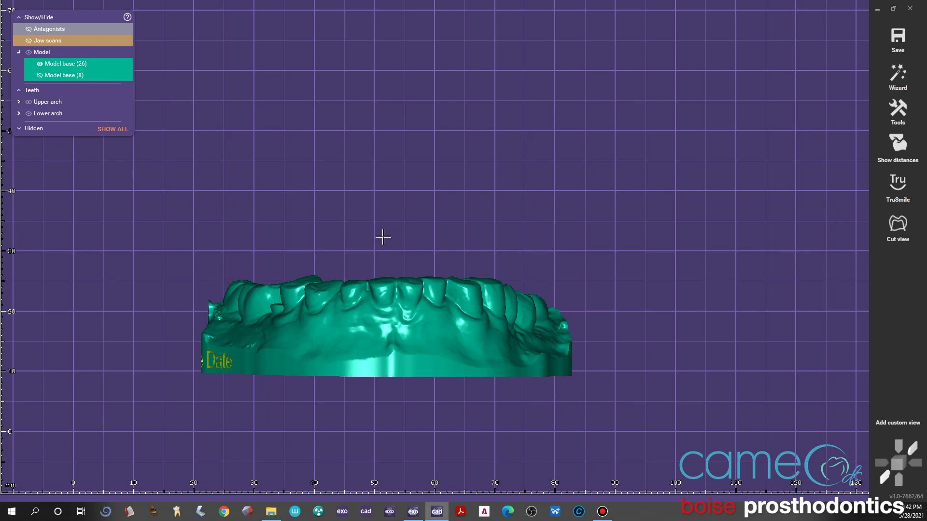